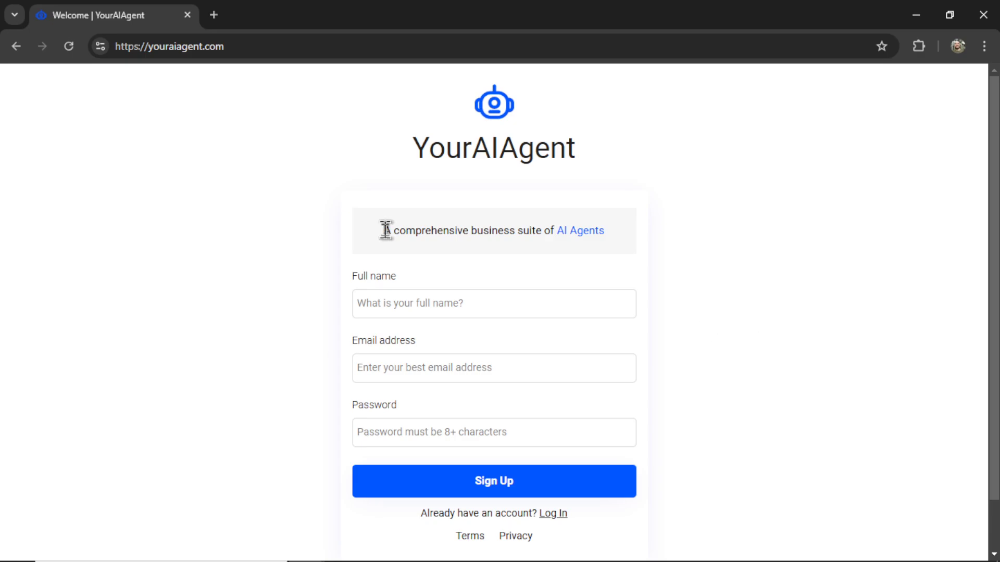
# Highlight the sign-up page tagline, then clear the selection
pyautogui.moveTo(383, 231); pyautogui.dragTo(608, 235)
pyautogui.click(690, 307)
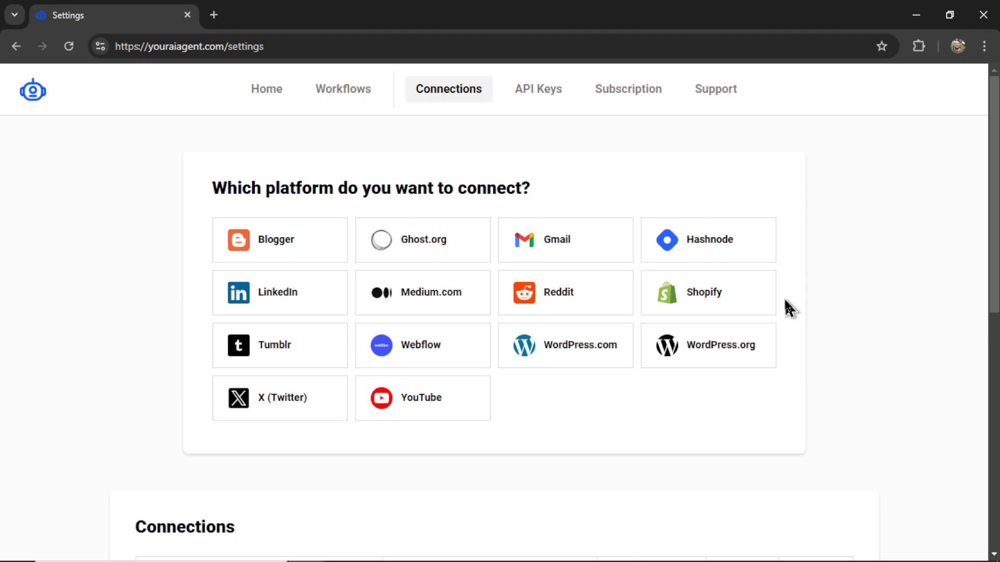
# Open the X (Twitter) integration form, begin entering the handle, and open the Developer Portal
pyautogui.click(298, 416)
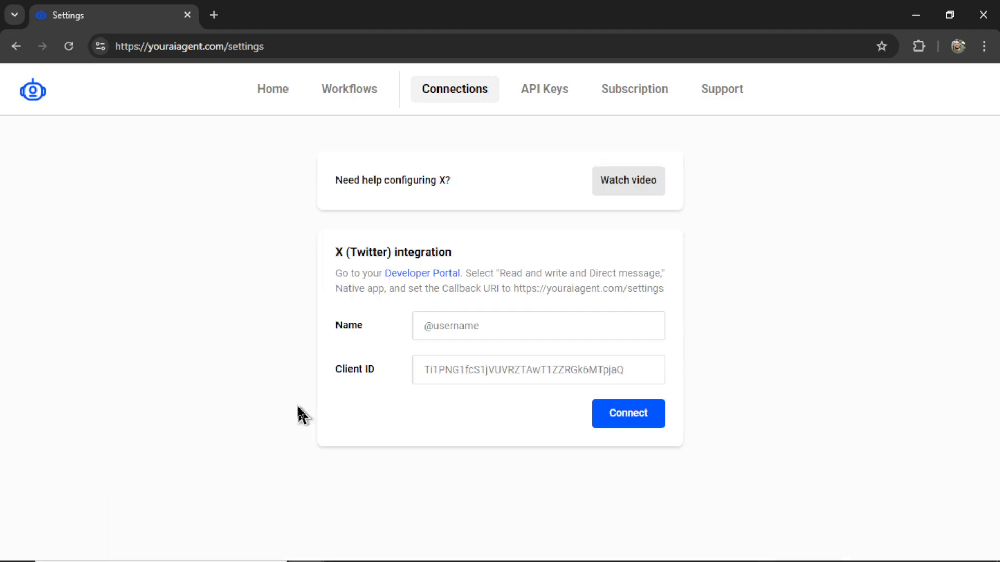
pyautogui.click(515, 333)
pyautogui.write('@heywesfrank')
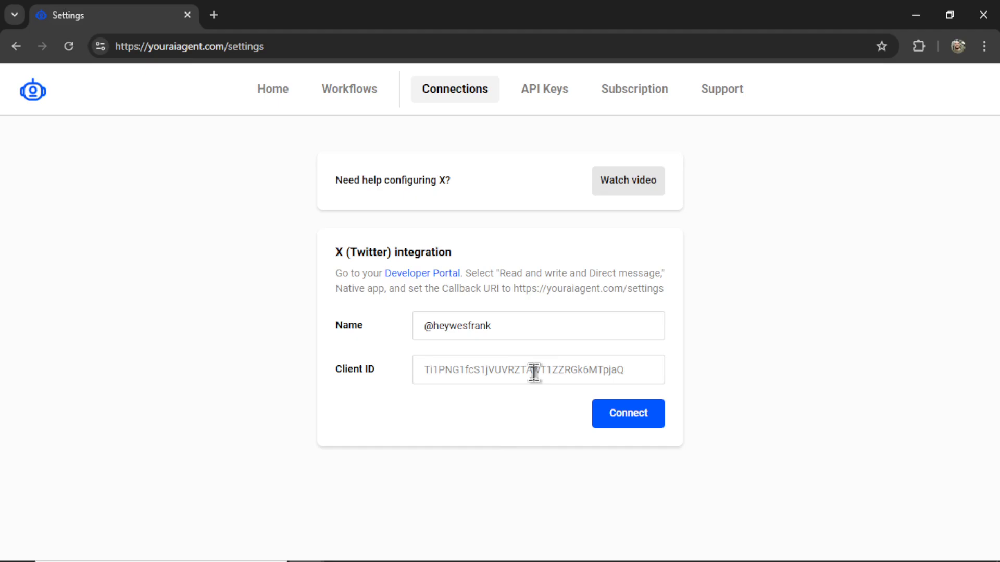
pyautogui.click(432, 275)
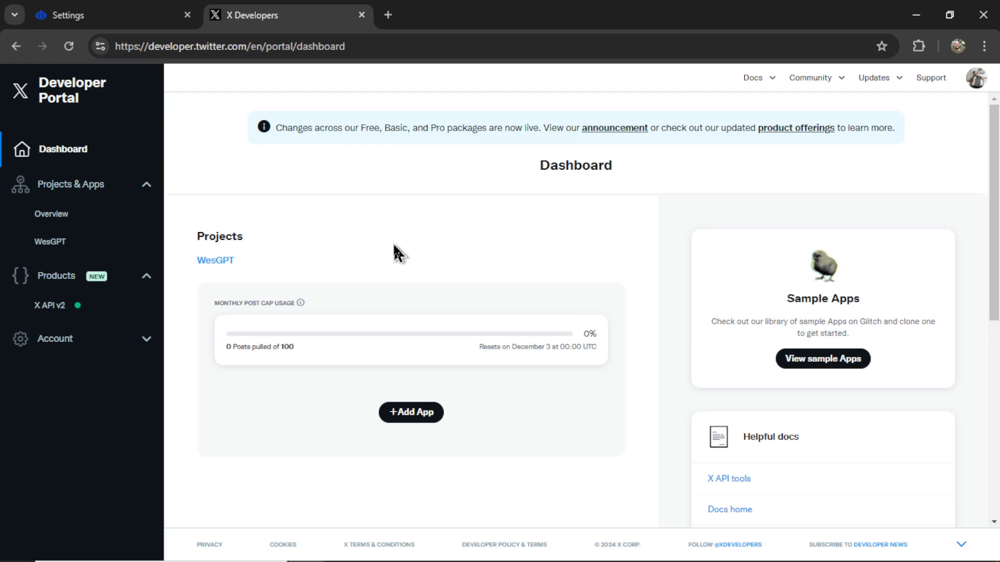
# Add the wesgpt20138 app, open its settings, and begin user authentication setup
pyautogui.click(411, 412)
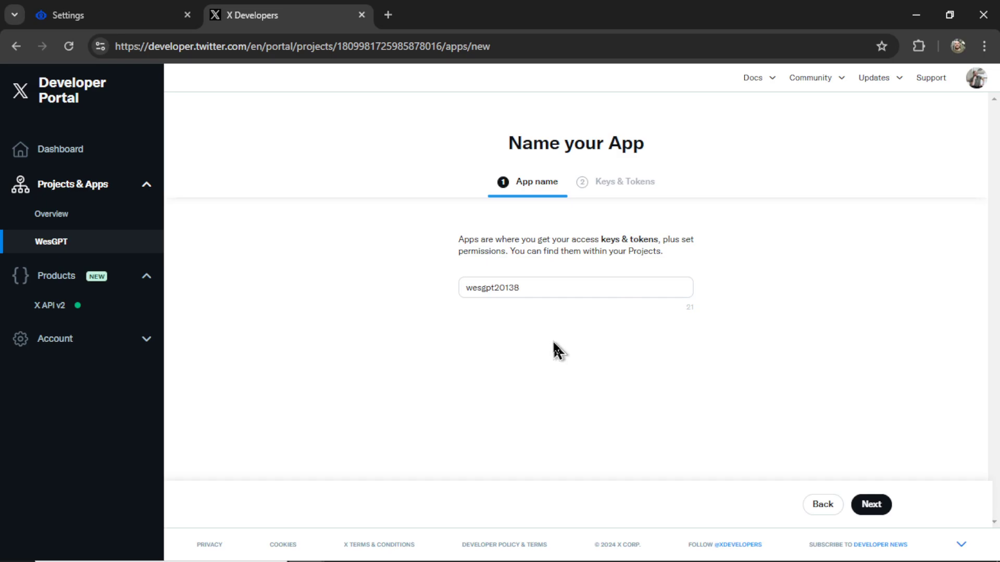
pyautogui.click(871, 504)
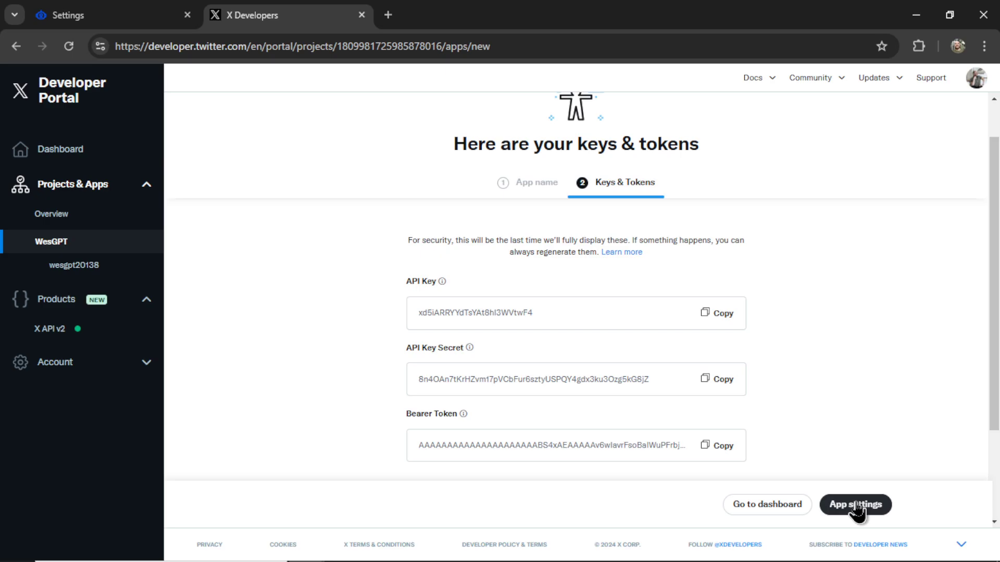
pyautogui.click(857, 509)
pyautogui.scroll(-1, 637, 328)
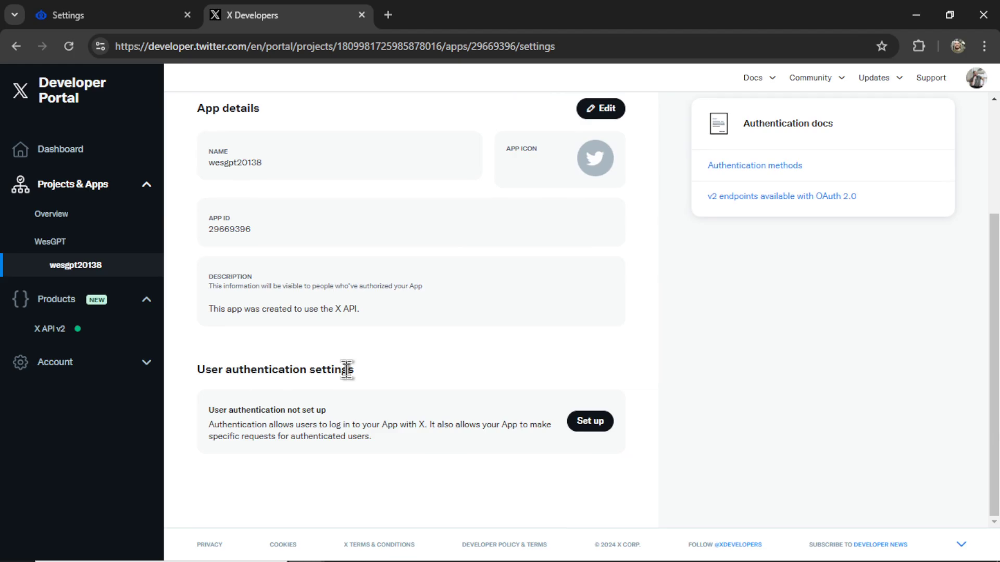
pyautogui.click(590, 421)
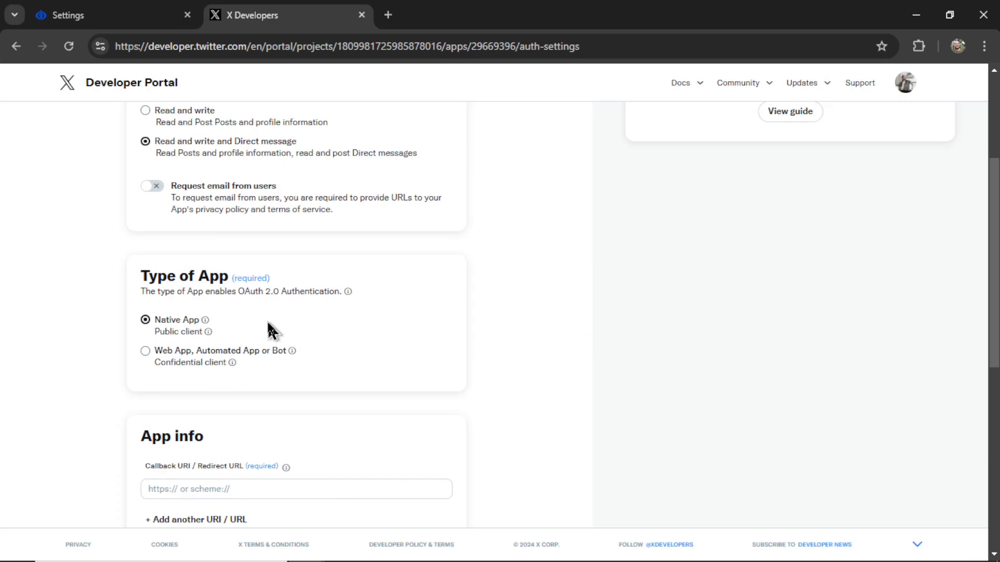
pyautogui.scroll(-3, 267, 328)
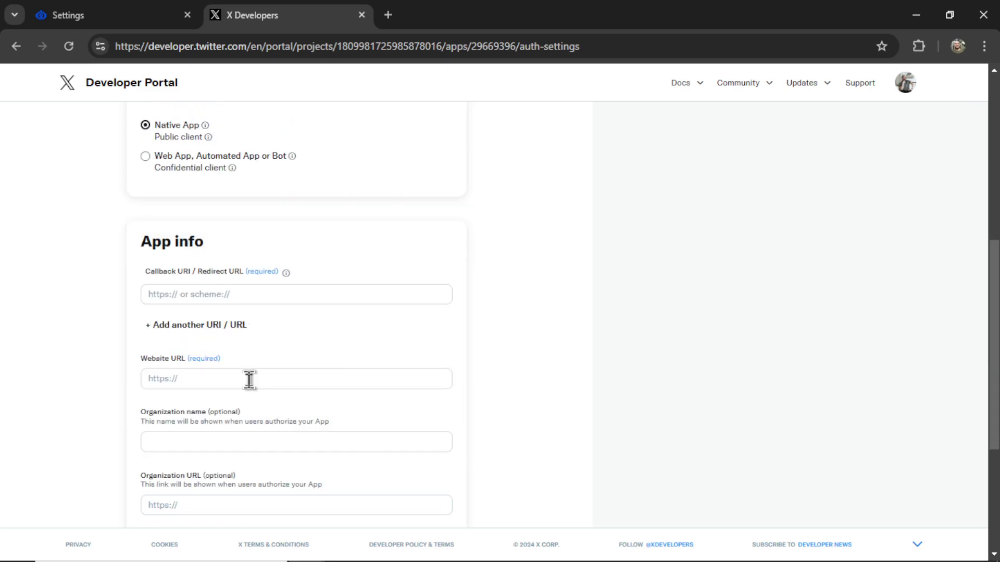
# Copy YourAIAgent's callback URL into both Callback URI and Website URL
pyautogui.click(136, 15)
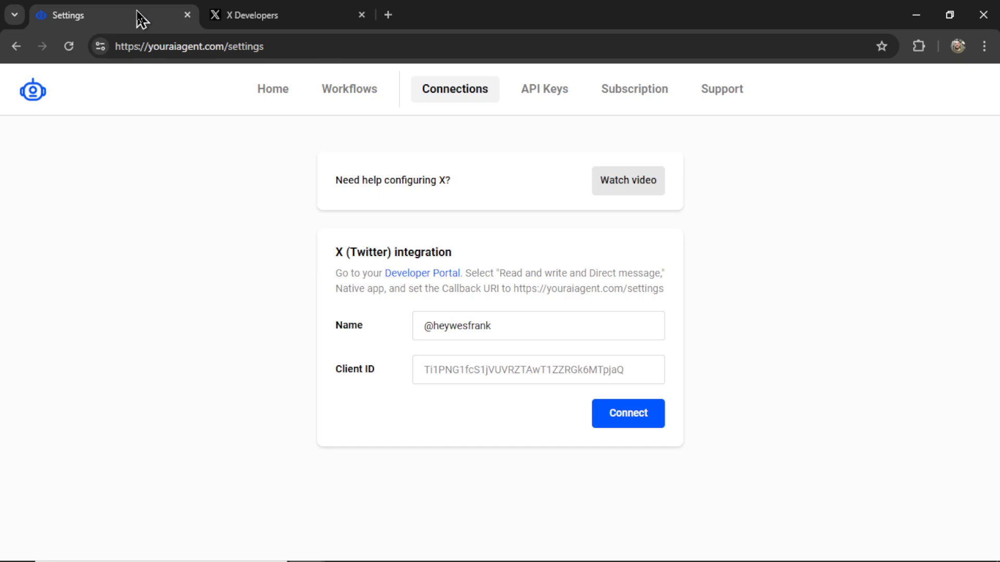
pyautogui.moveTo(513, 288); pyautogui.dragTo(665, 291)
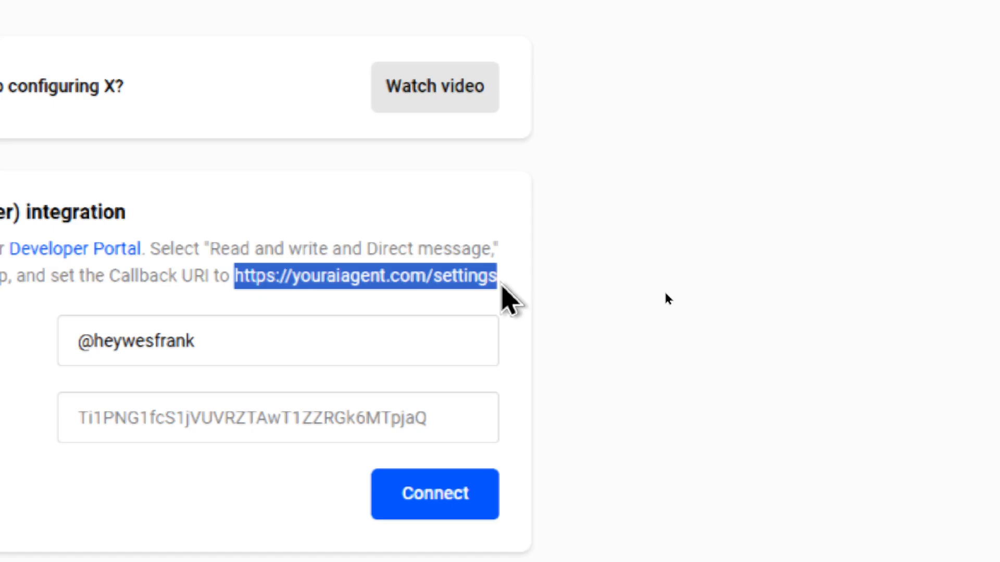
pyautogui.hotkey('ctrl', 'c')
pyautogui.hotkey('ctrl', 'v')
pyautogui.click(289, 379)
pyautogui.hotkey('ctrl', 'v')
pyautogui.scroll(-3, 449, 421)
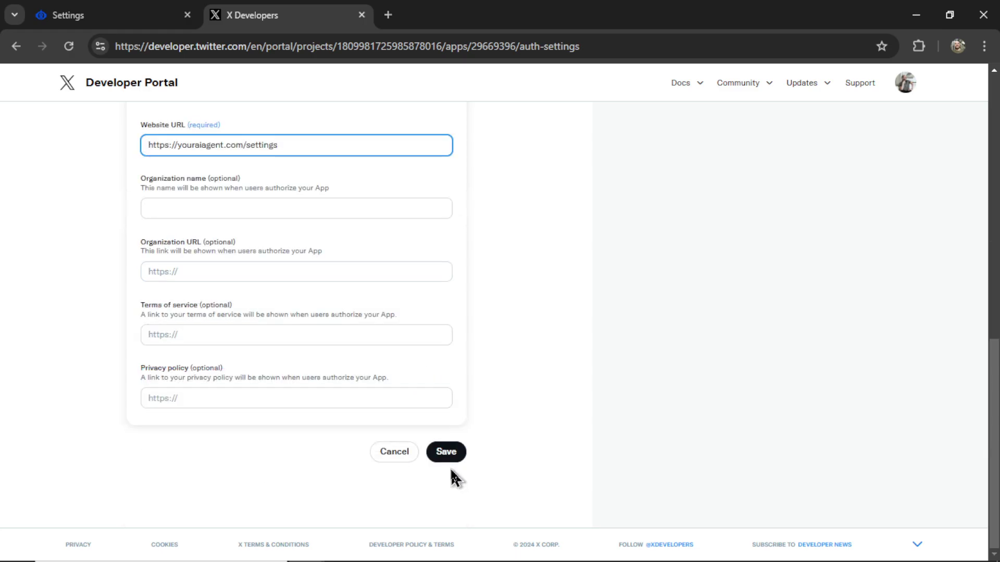
# Save and confirm the authentication settings, then copy the OAuth Client ID
pyautogui.click(447, 452)
pyautogui.click(396, 344)
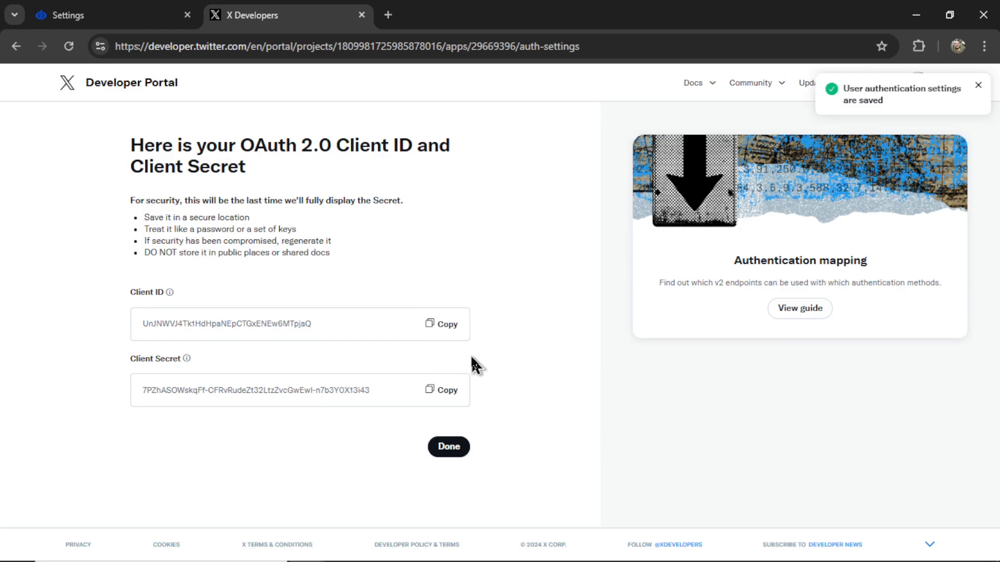
pyautogui.click(446, 324)
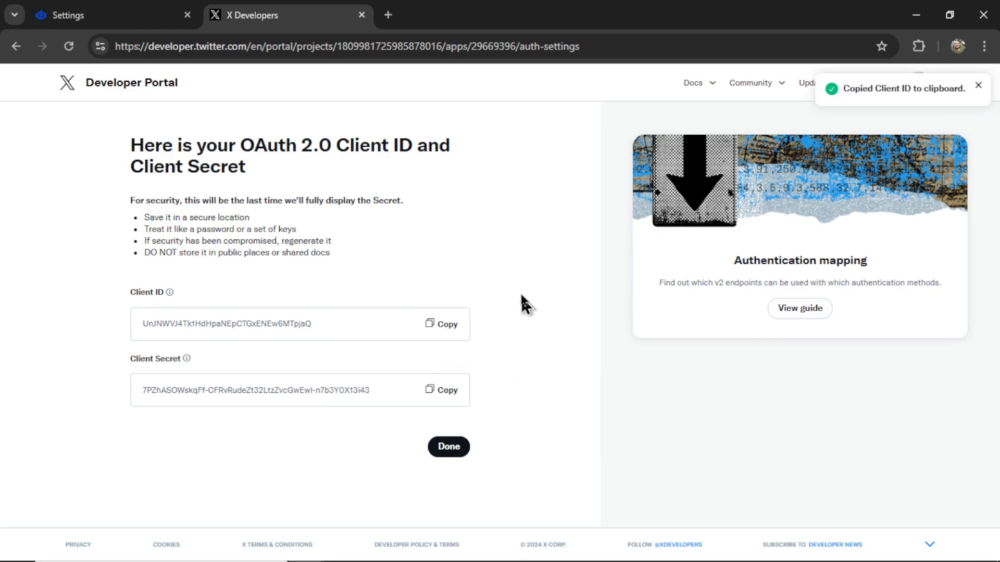
# Paste the Client ID, then connect and authorize the X account in YourAIAgent
pyautogui.hotkey('ctrl', 'Tab')
pyautogui.click(485, 370)
pyautogui.hotkey('ctrl', 'v')
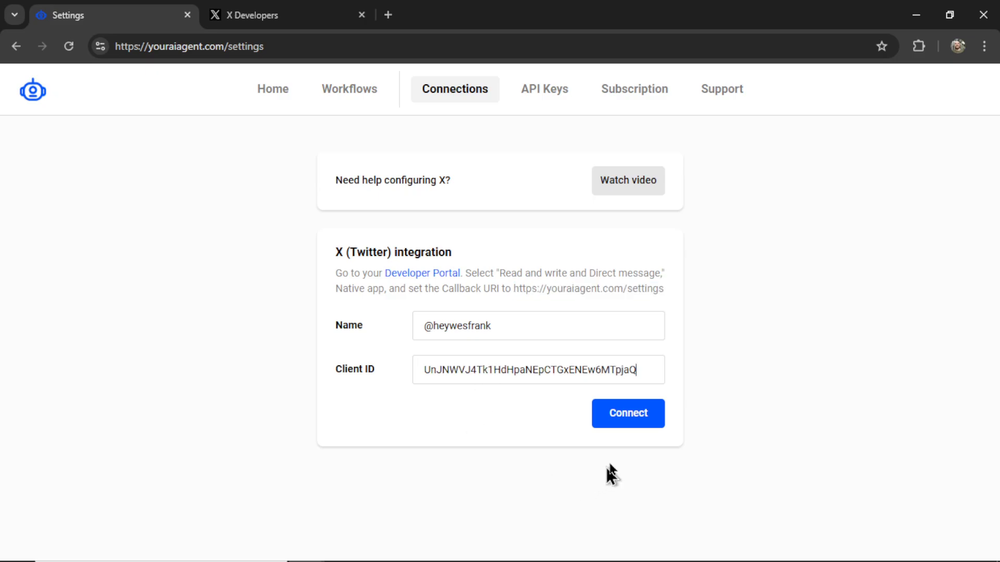
pyautogui.click(628, 413)
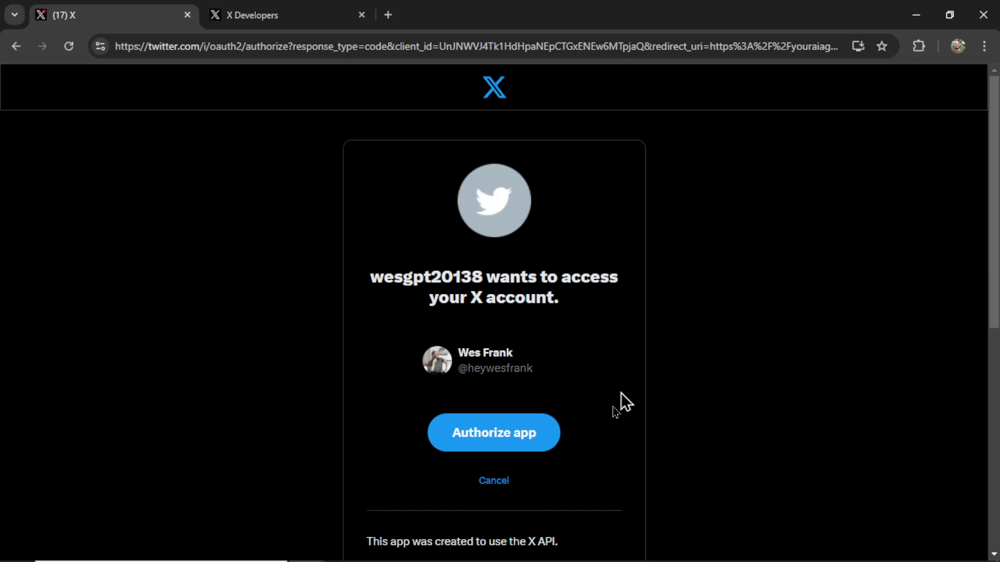
pyautogui.click(515, 433)
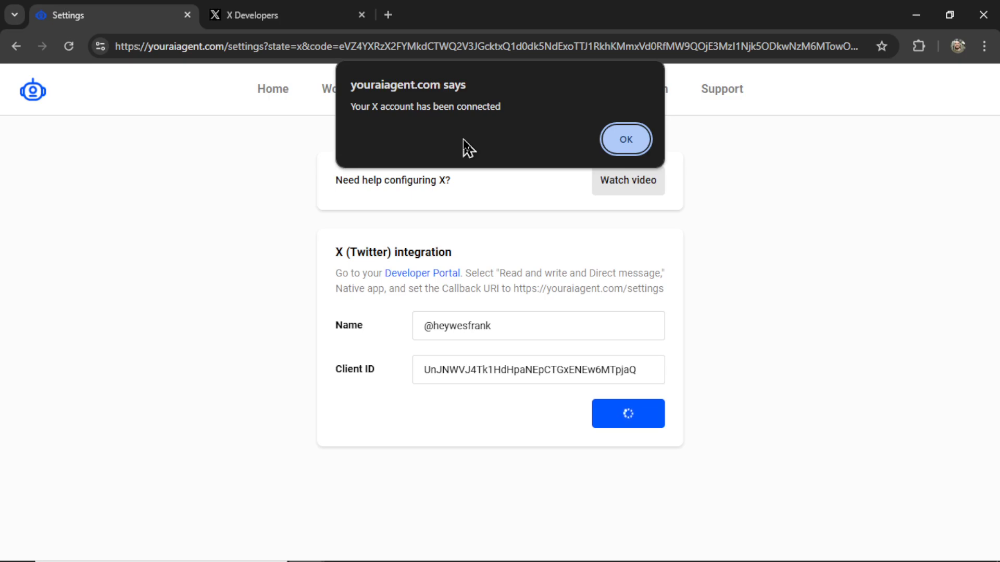
pyautogui.click(625, 143)
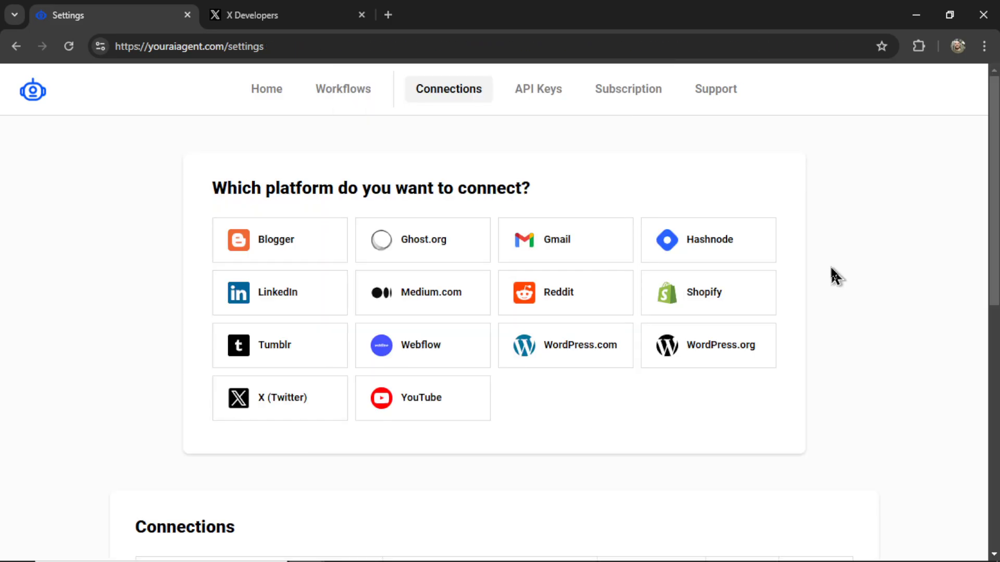
pyautogui.scroll(-3, 879, 278)
pyautogui.scroll(-1, 880, 290)
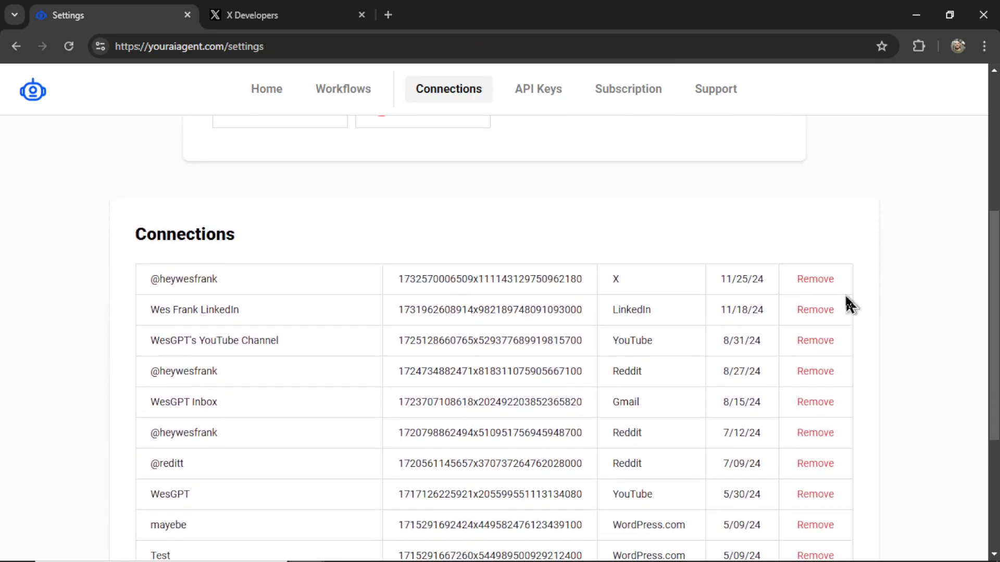
pyautogui.click(308, 279)
pyautogui.scroll(5, 663, 285)
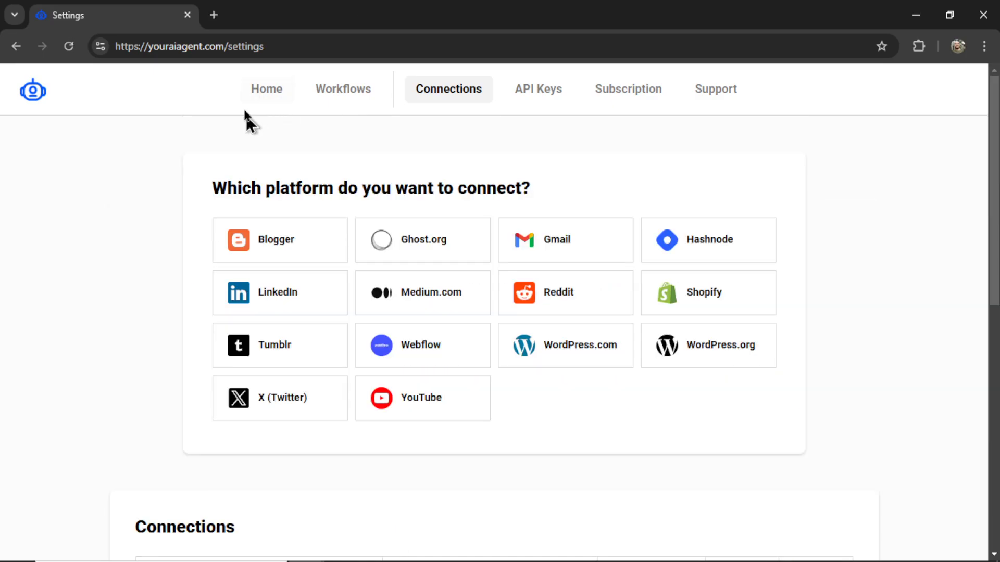
# Go to Home and choose the X Tweets agent card
pyautogui.click(266, 88)
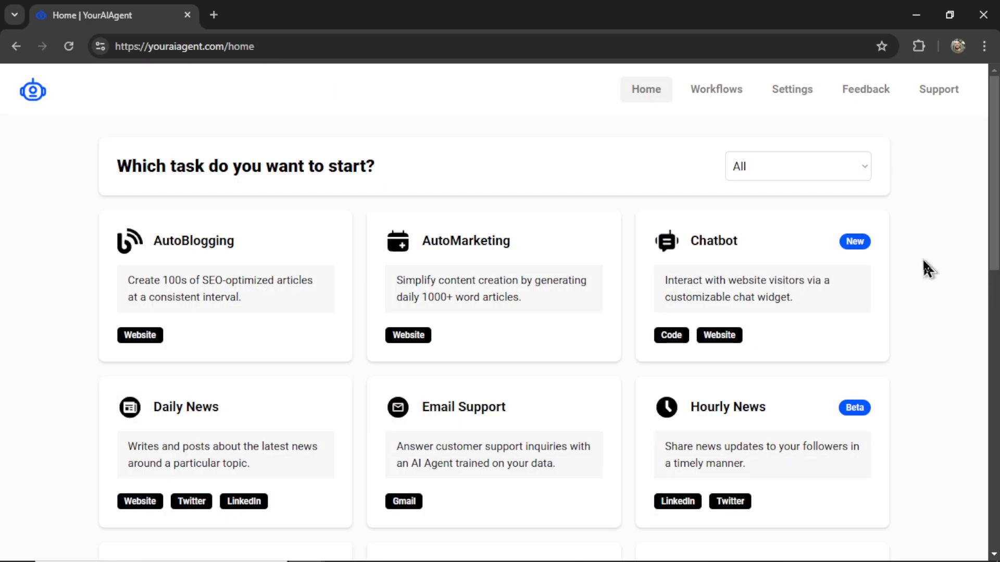
pyautogui.moveTo(993, 203); pyautogui.dragTo(994, 469)
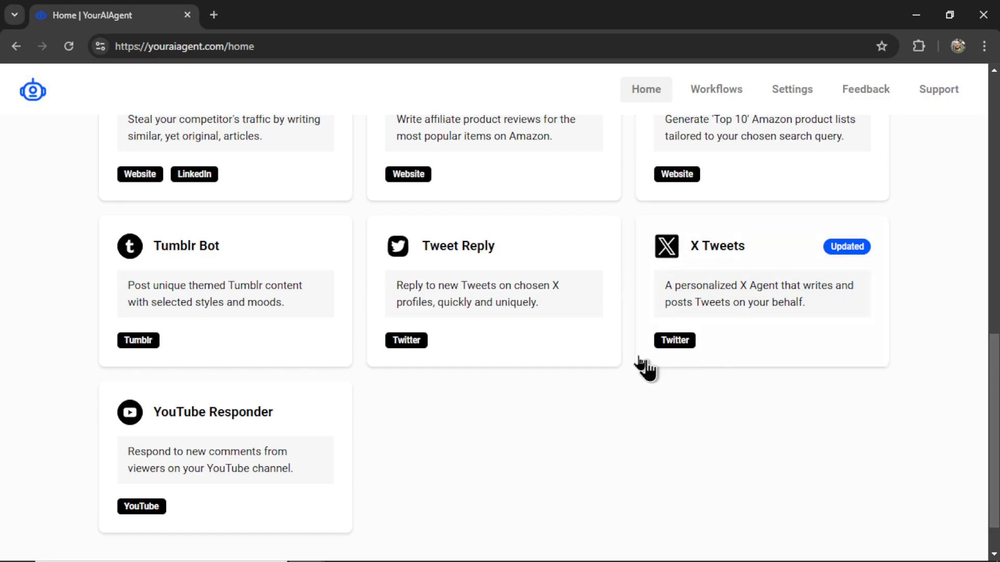
pyautogui.click(805, 320)
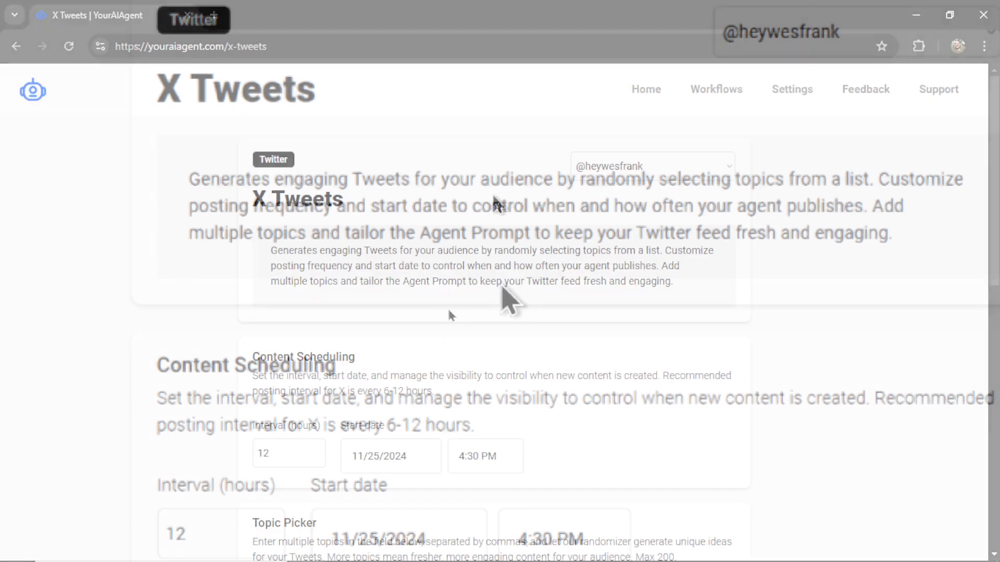
pyautogui.scroll(-3, 509, 299)
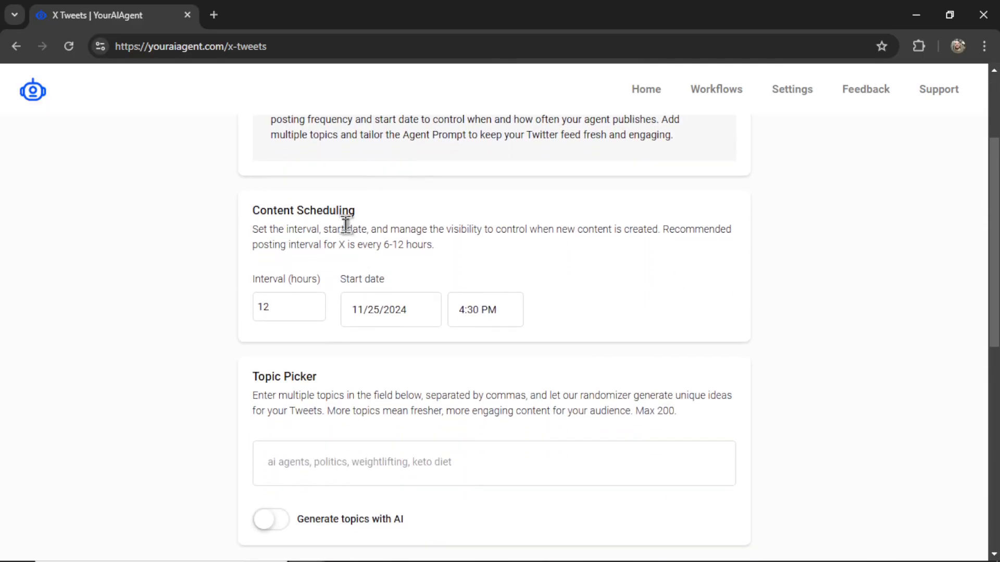
pyautogui.moveTo(663, 231); pyautogui.dragTo(730, 257)
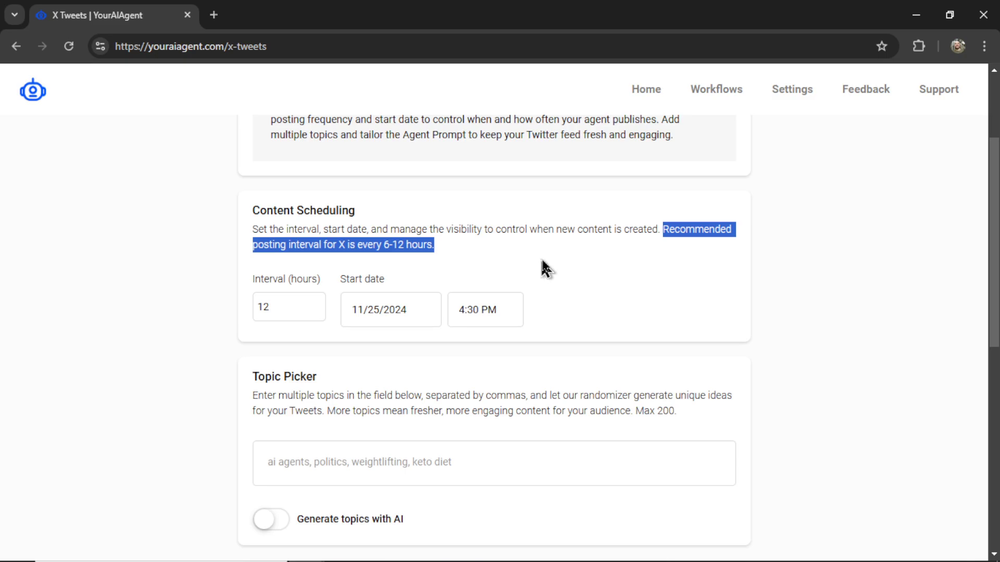
pyautogui.click(282, 310)
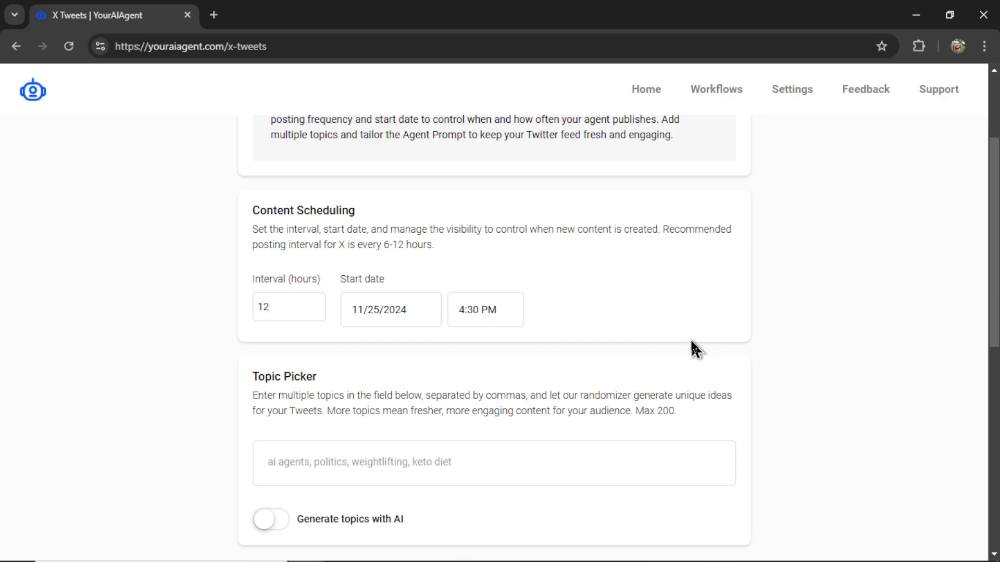
pyautogui.scroll(-3, 694, 349)
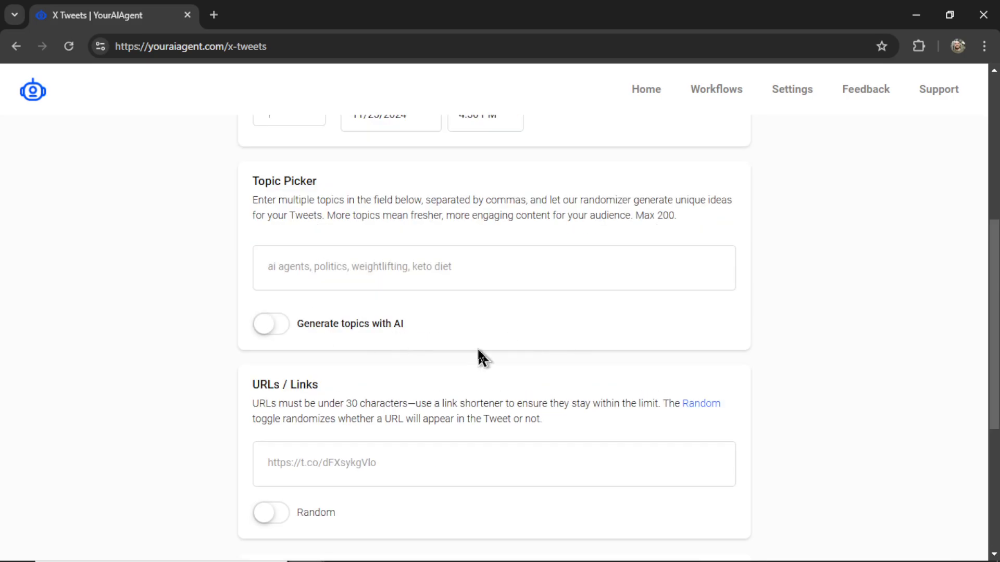
pyautogui.click(349, 269)
pyautogui.scroll(-4, 672, 335)
pyautogui.click(657, 412)
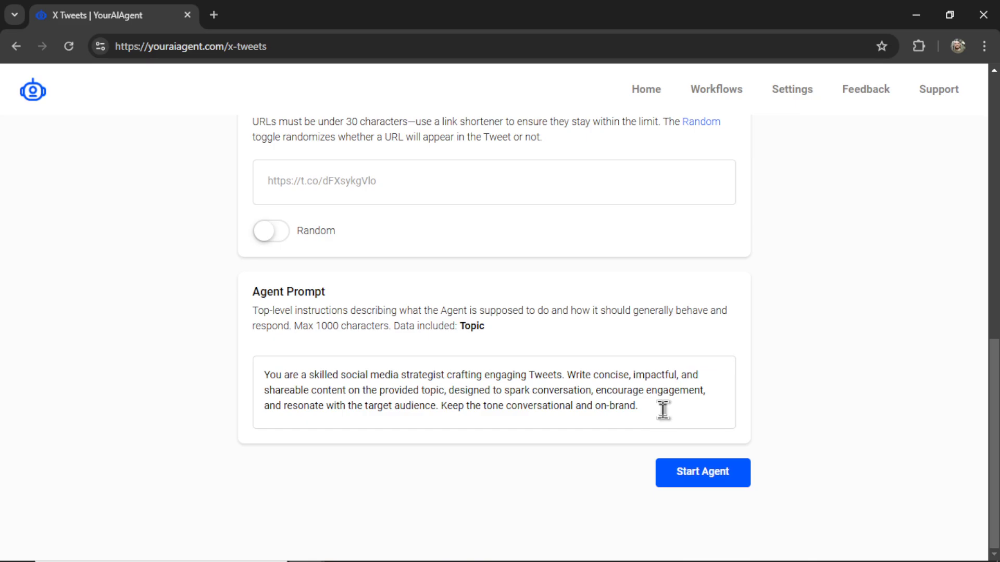
pyautogui.scroll(4, 663, 410)
# Add crypto, bitcoin, ethereum and doge coin topic tags, then generate AI topics for crypto
pyautogui.click(425, 280)
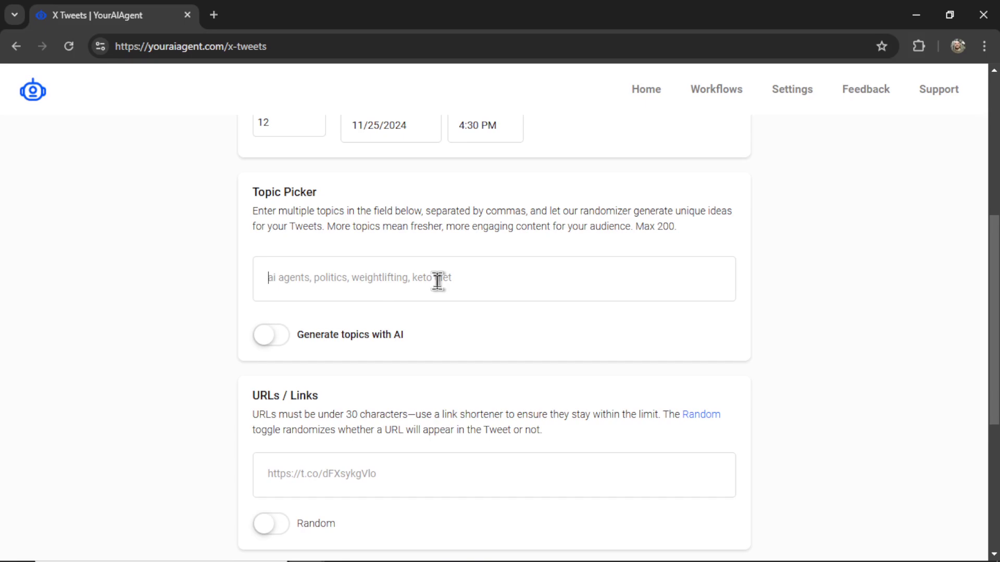
pyautogui.write('crypto')
pyautogui.press('Return')
pyautogui.write('bitcoin')
pyautogui.press('Return')
pyautogui.write('ethereum')
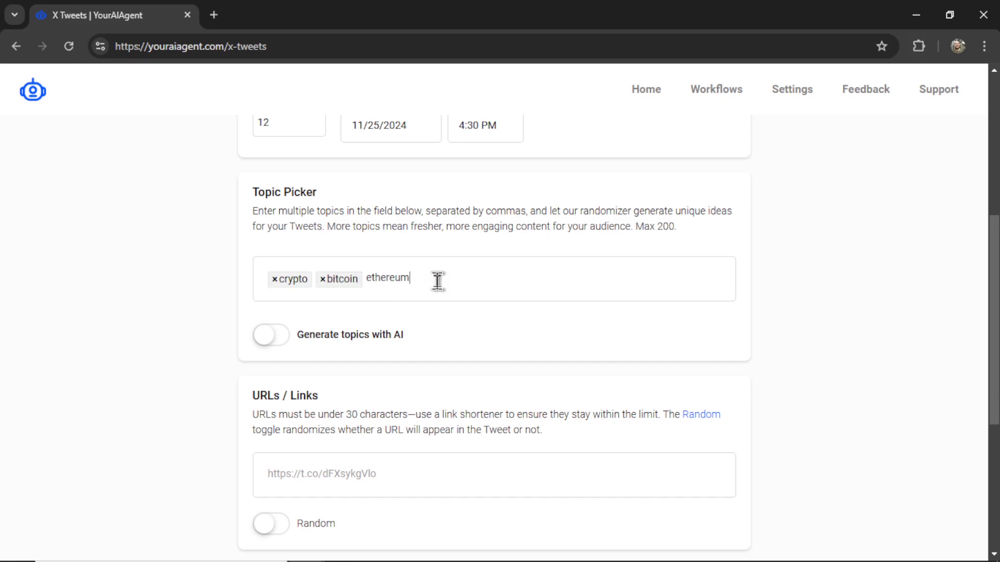
pyautogui.press('Return')
pyautogui.write('doge coin')
pyautogui.press('Return')
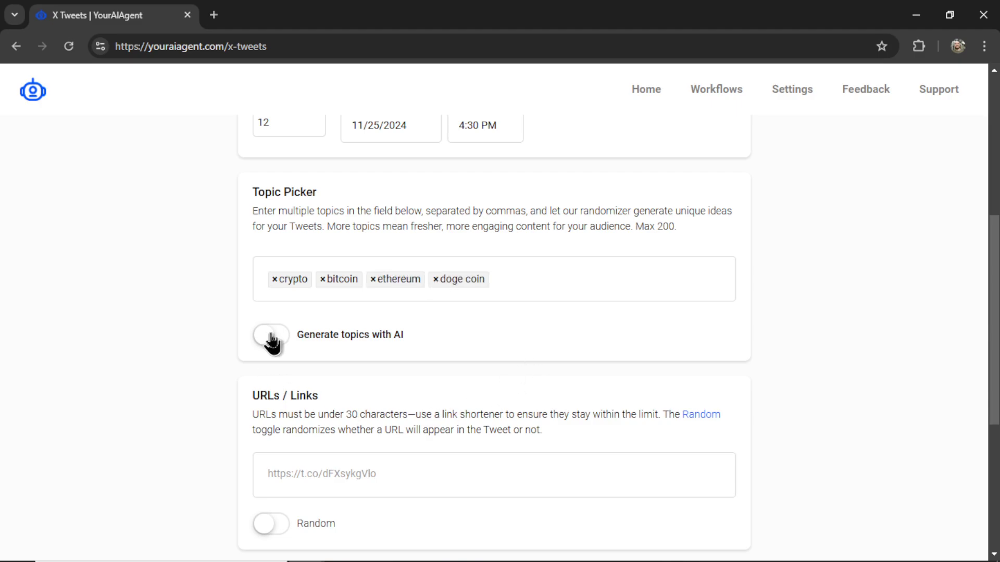
pyautogui.click(270, 335)
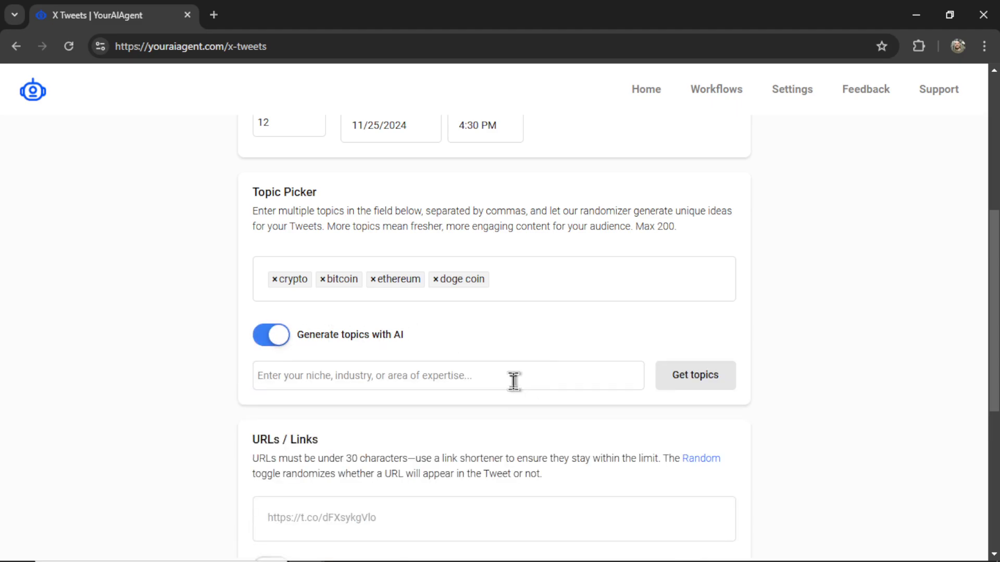
pyautogui.write('crypto')
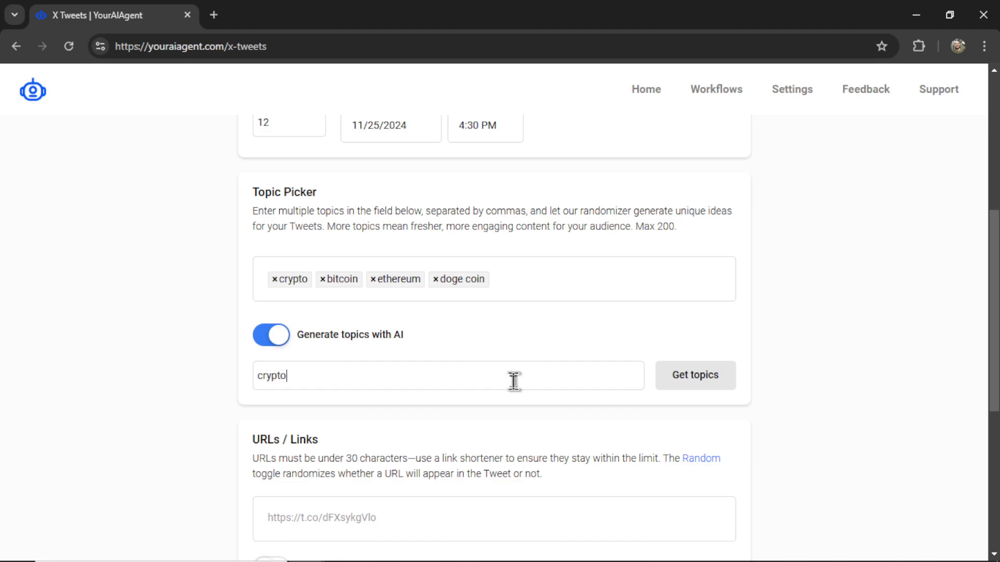
pyautogui.click(695, 374)
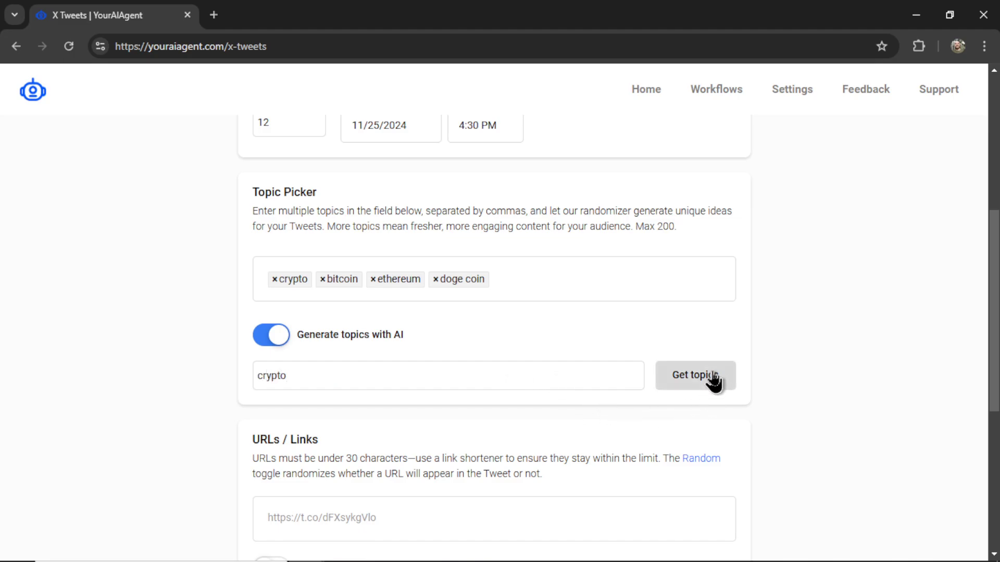
pyautogui.scroll(-3, 633, 297)
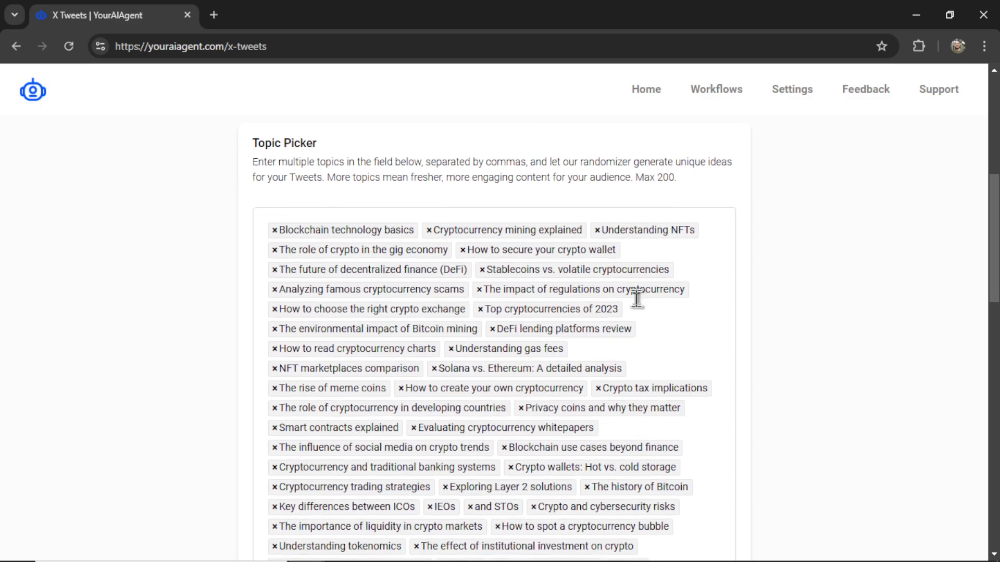
pyautogui.scroll(-2, 542, 218)
pyautogui.scroll(-1, 543, 217)
pyautogui.scroll(-2, 543, 219)
pyautogui.scroll(-1, 591, 303)
pyautogui.scroll(-1, 590, 303)
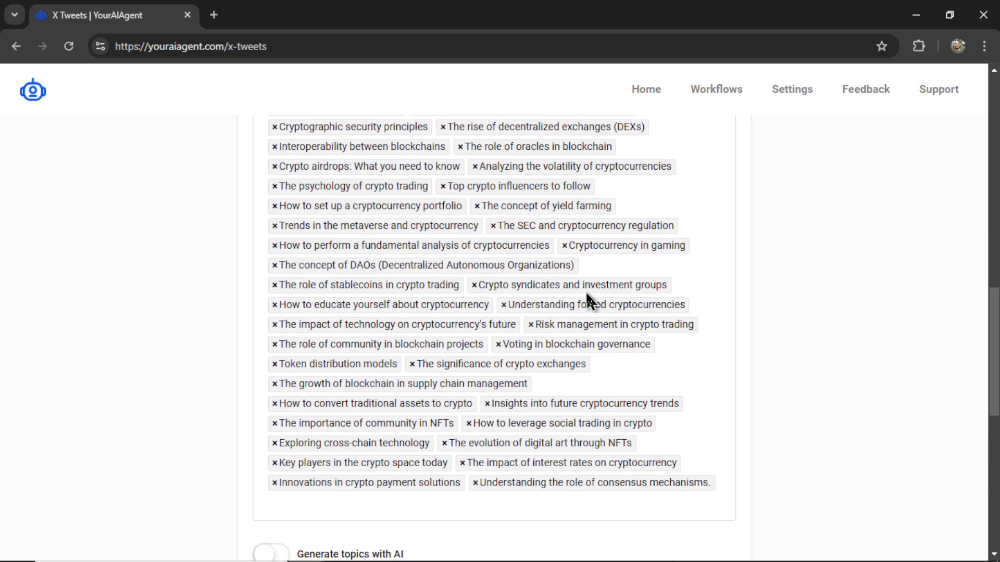
pyautogui.scroll(2, 672, 464)
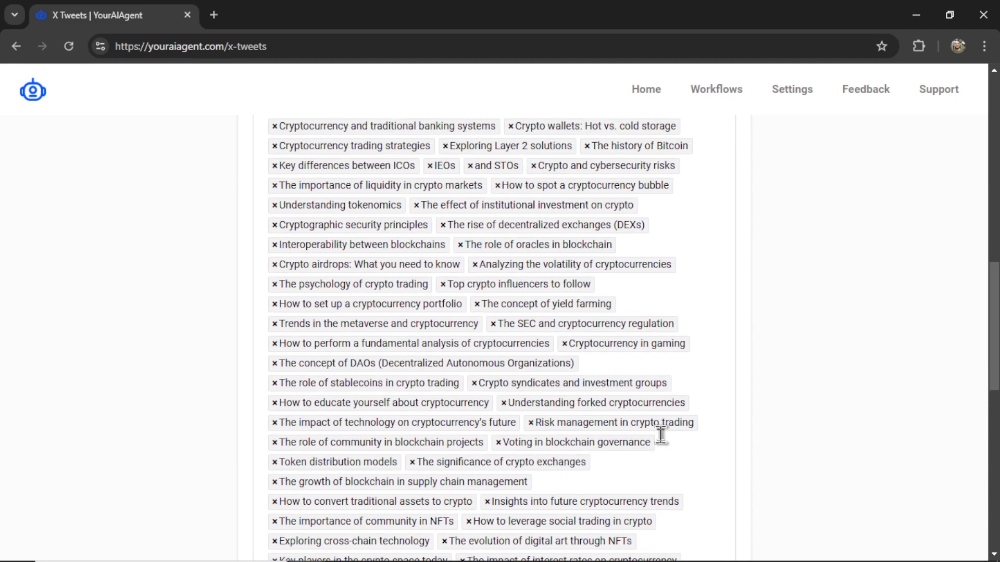
pyautogui.scroll(1, 625, 328)
pyautogui.scroll(1, 624, 309)
pyautogui.scroll(1, 625, 308)
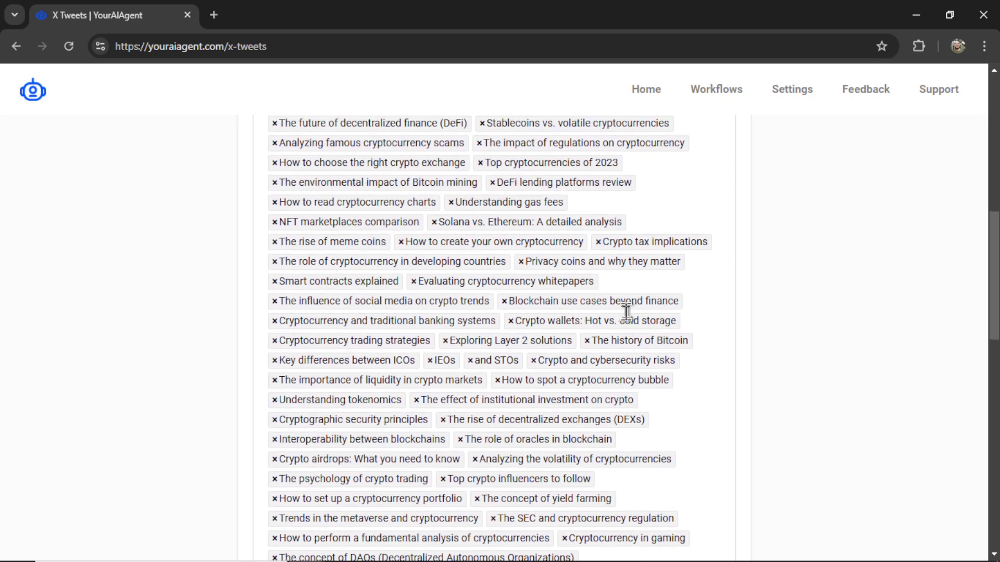
pyautogui.scroll(1, 625, 311)
pyautogui.scroll(1, 626, 311)
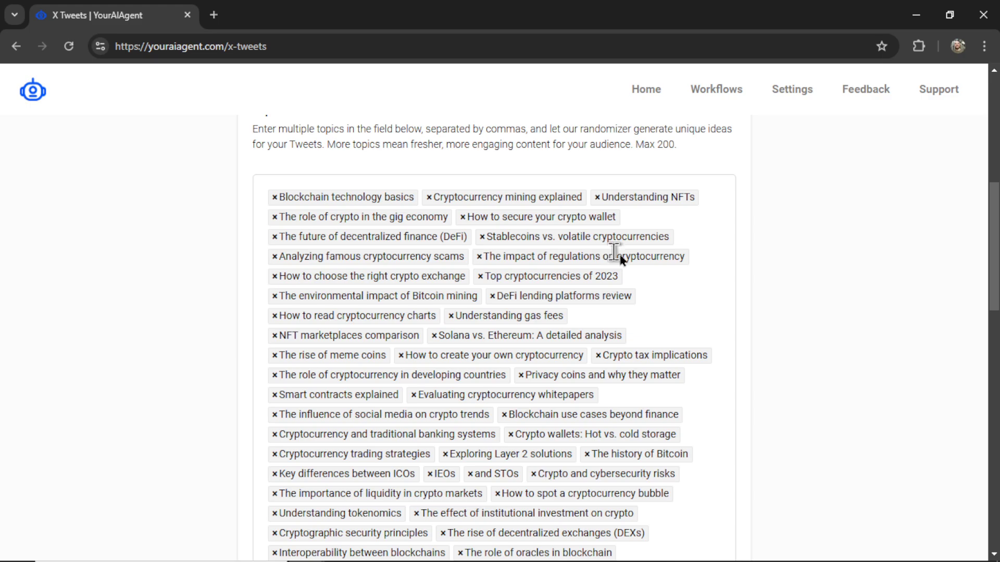
pyautogui.scroll(-1, 688, 317)
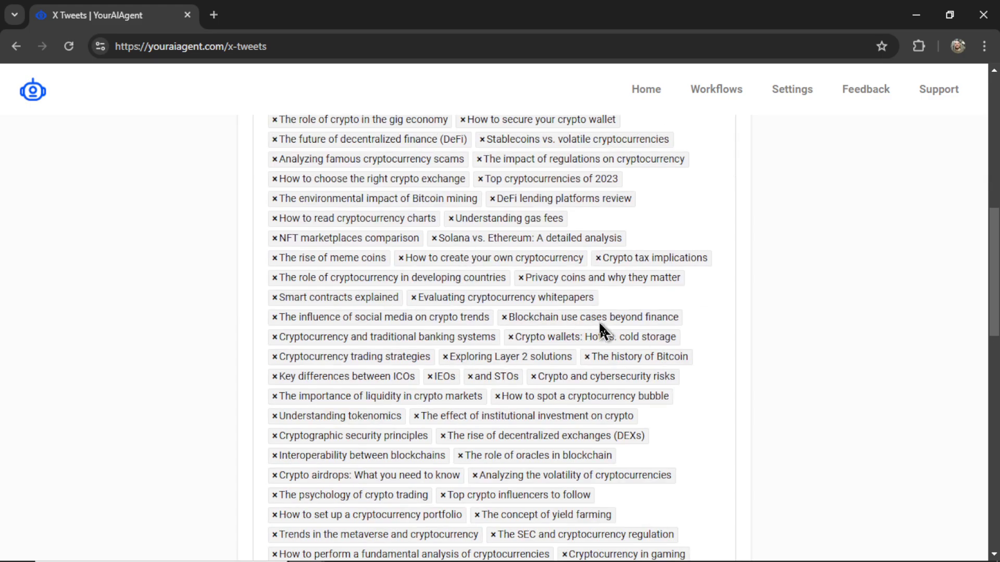
pyautogui.scroll(-1, 602, 332)
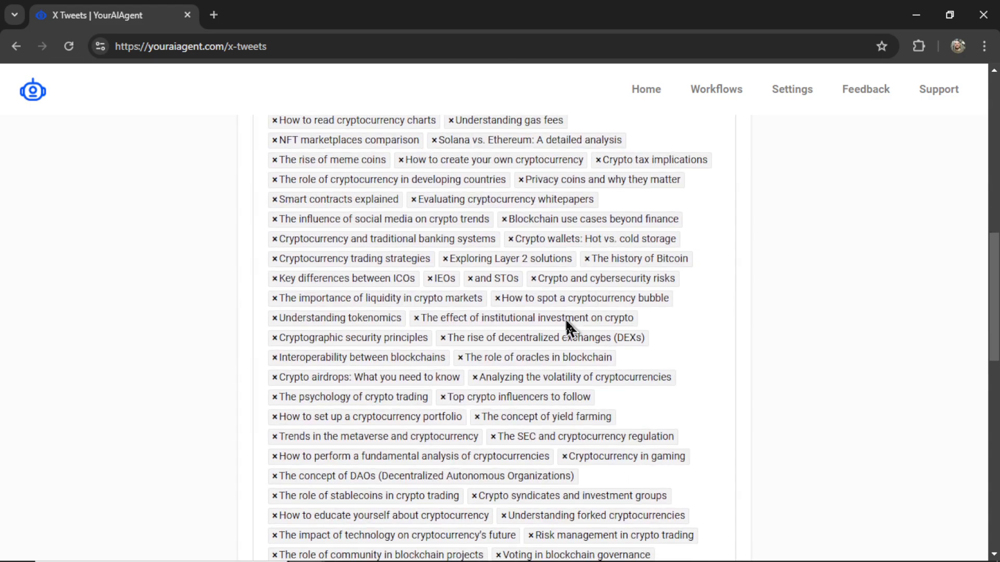
pyautogui.scroll(-1, 678, 348)
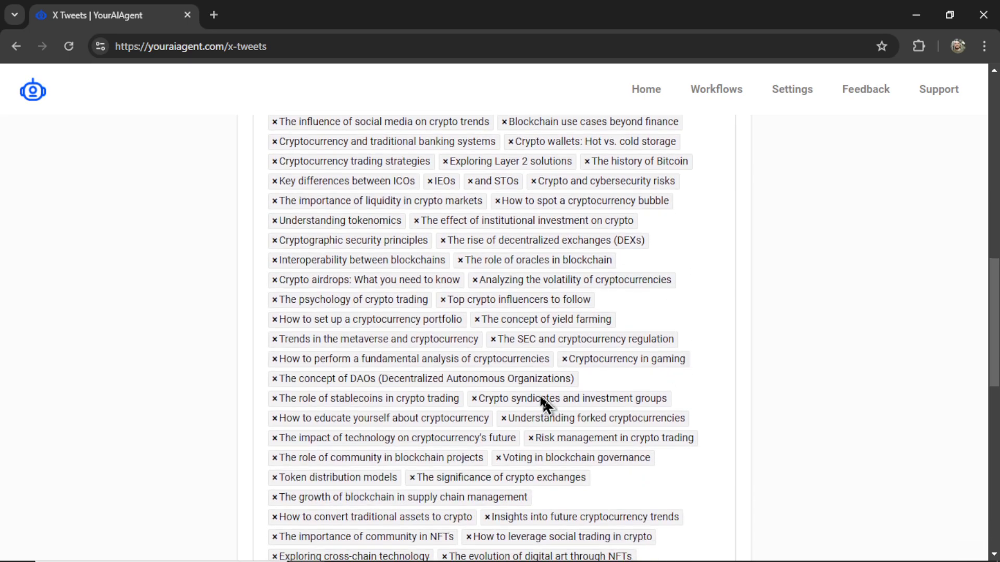
pyautogui.scroll(-1, 533, 391)
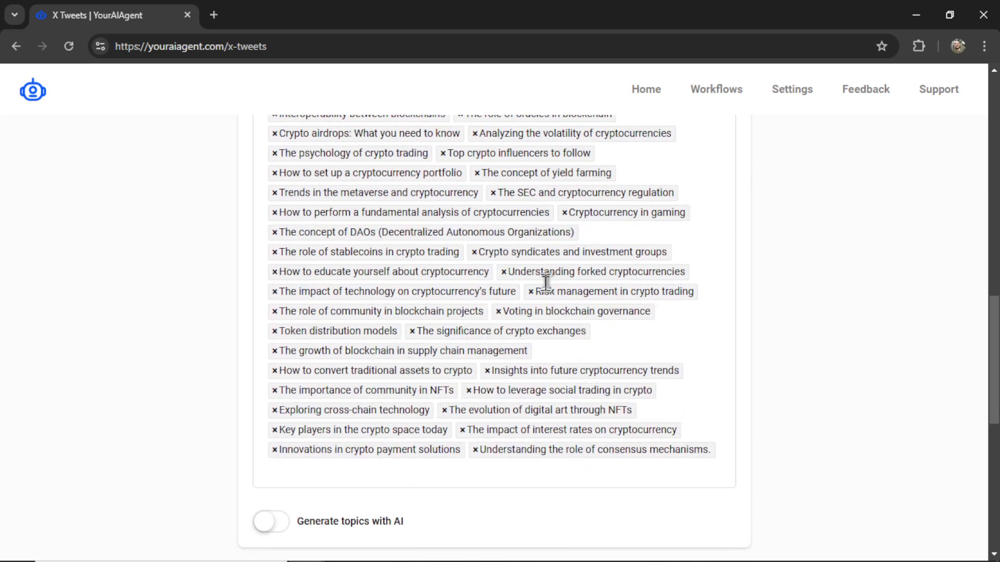
pyautogui.scroll(-1, 336, 307)
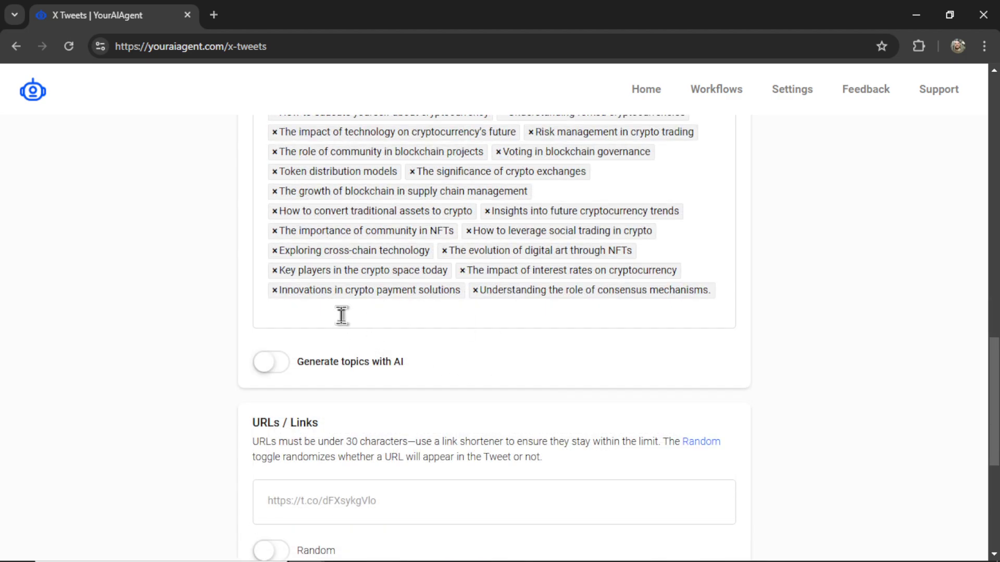
pyautogui.scroll(-1, 340, 315)
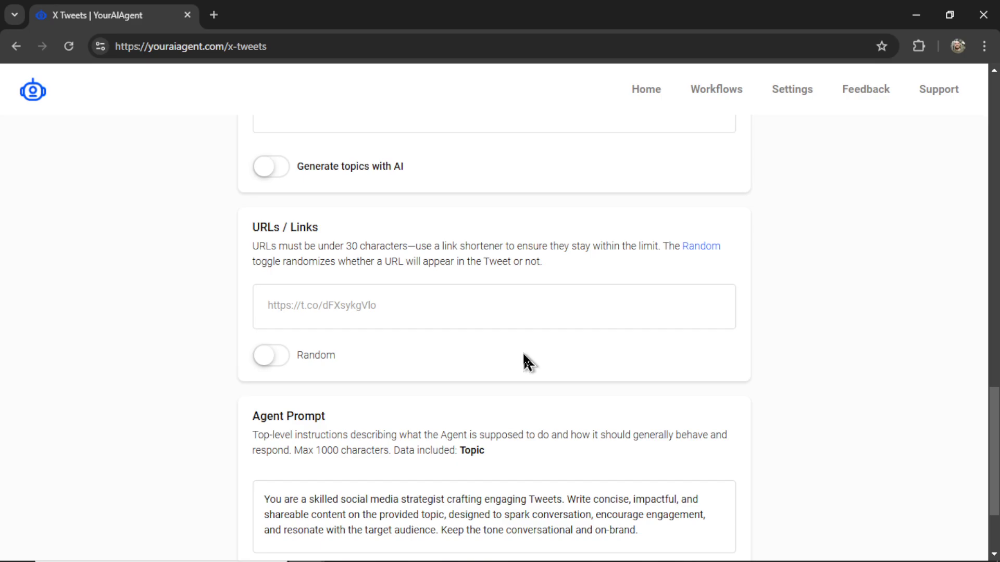
pyautogui.scroll(-1, 527, 361)
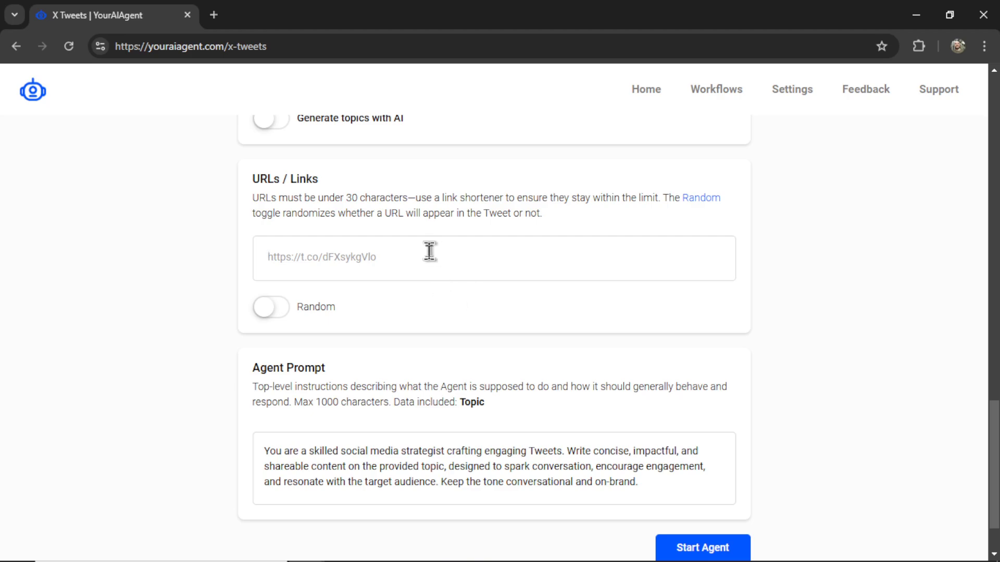
pyautogui.click(275, 307)
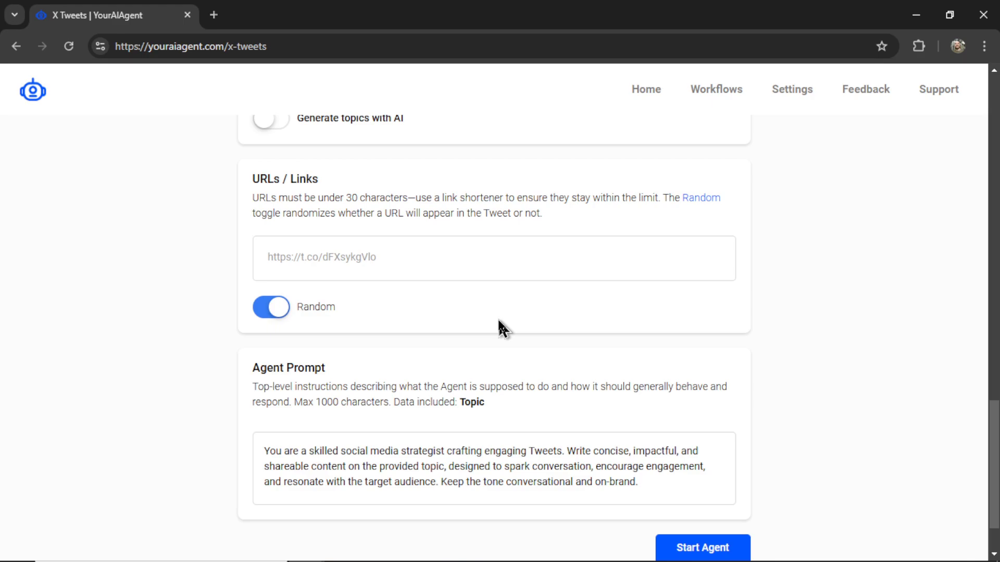
pyautogui.click(269, 306)
pyautogui.scroll(-1, 660, 320)
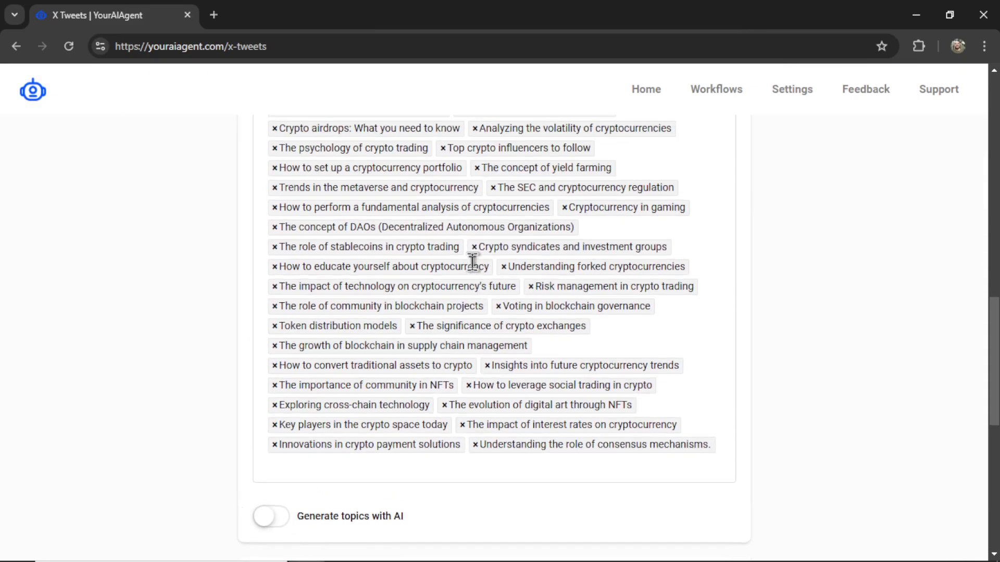
pyautogui.scroll(4, 565, 277)
pyautogui.scroll(3, 528, 283)
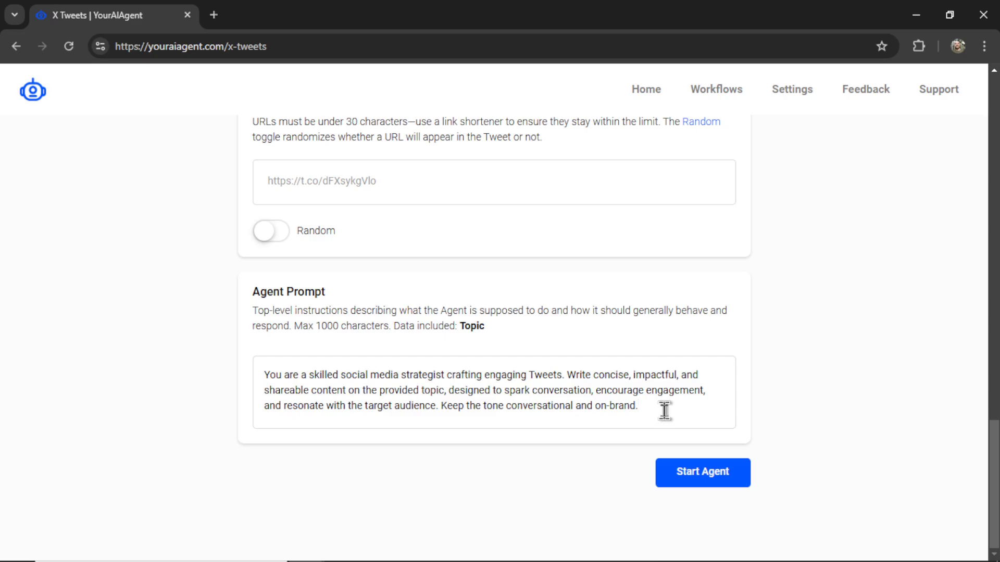
# Launch the X Tweets crypto agent and view its workflow details
pyautogui.click(722, 478)
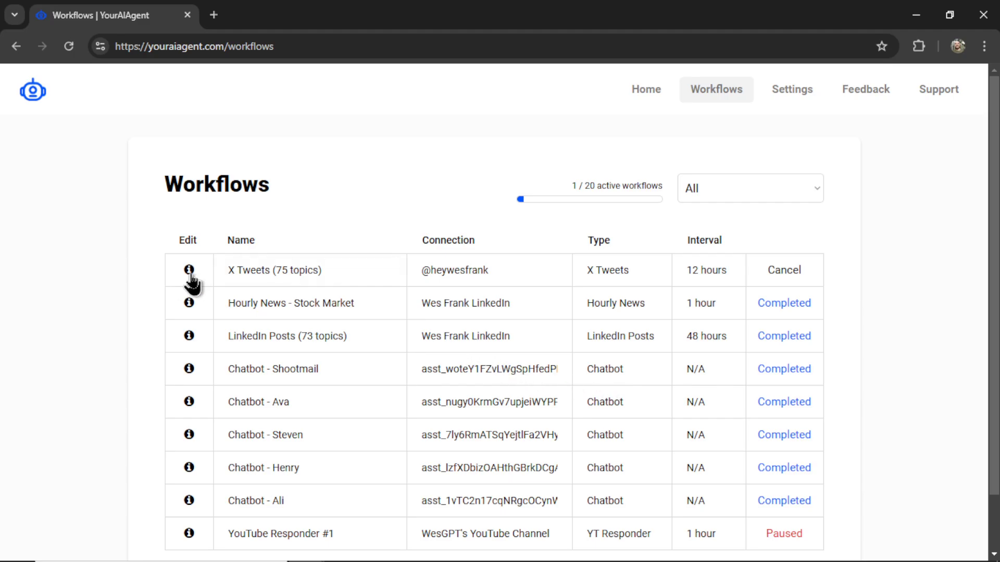
pyautogui.click(189, 271)
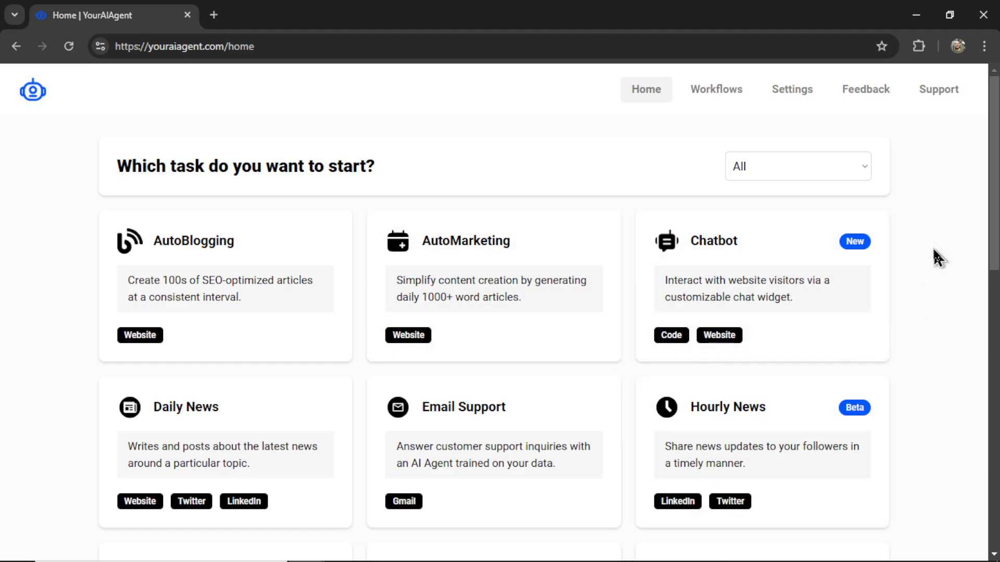
pyautogui.scroll(-2, 937, 258)
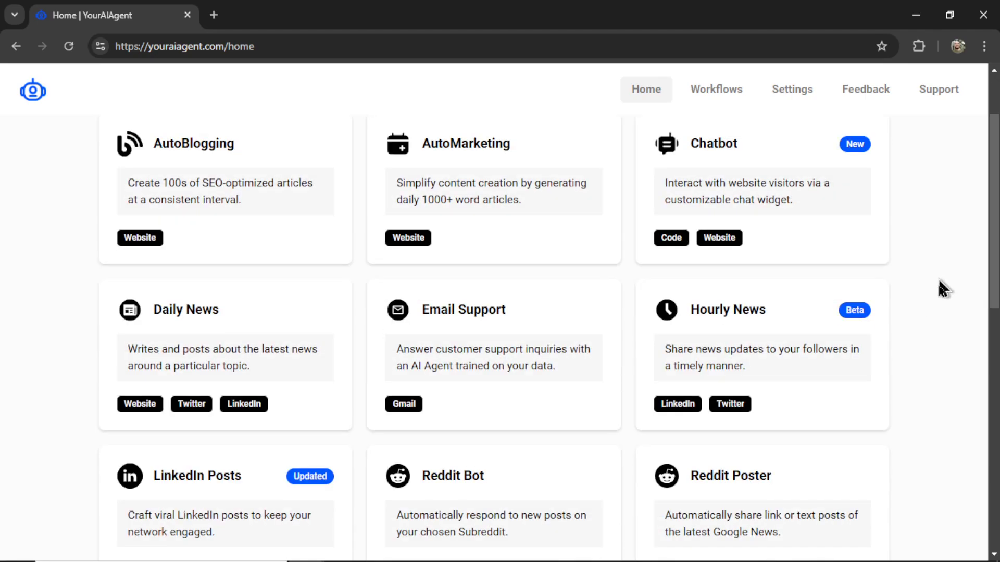
# Choose the Hourly News card on the Home page
pyautogui.click(818, 348)
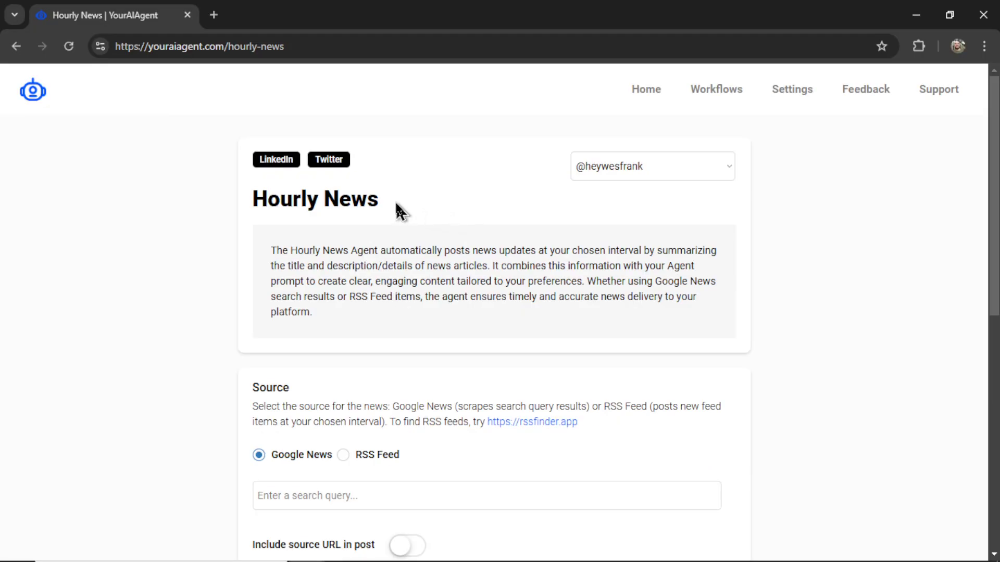
# Highlight the Hourly News heading, then switch on 'Include source URL in post'
pyautogui.moveTo(383, 201); pyautogui.dragTo(254, 201)
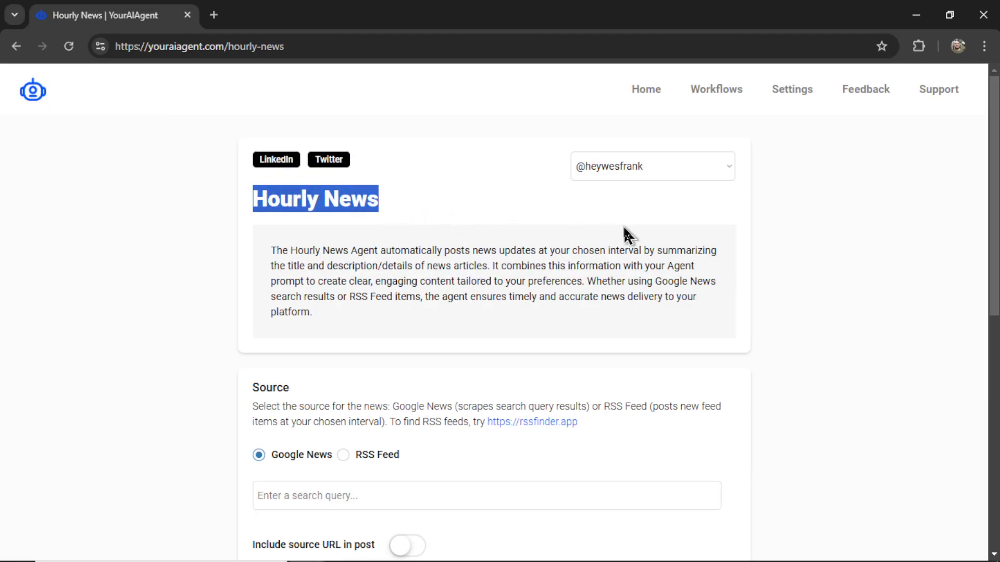
pyautogui.click(738, 230)
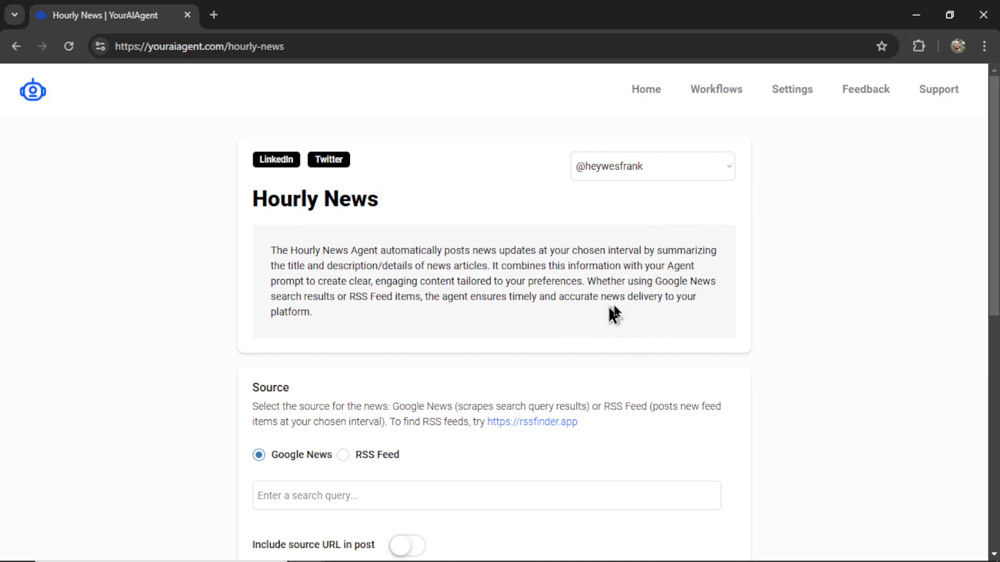
pyautogui.scroll(-2, 828, 317)
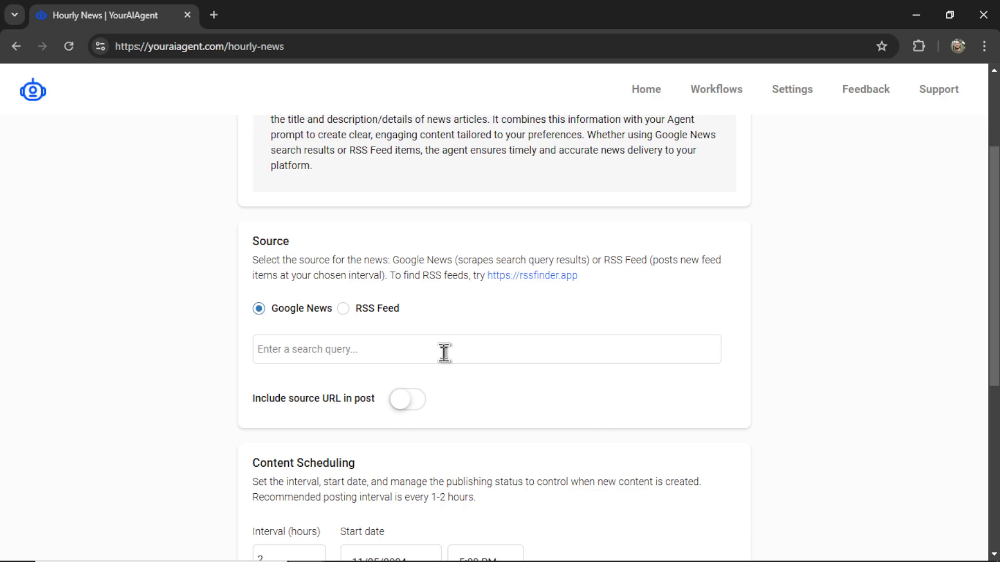
pyautogui.scroll(-1, 443, 353)
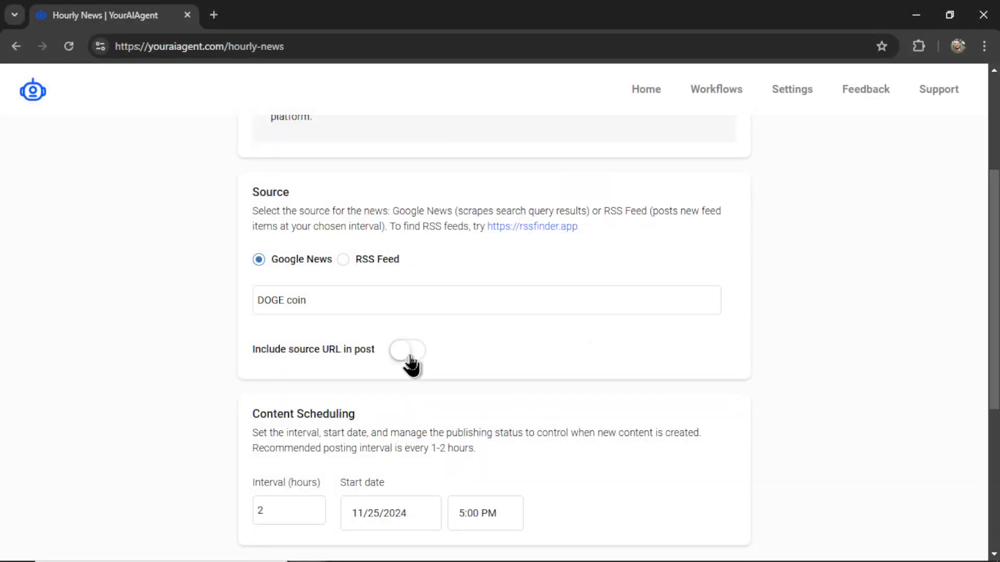
pyautogui.click(407, 352)
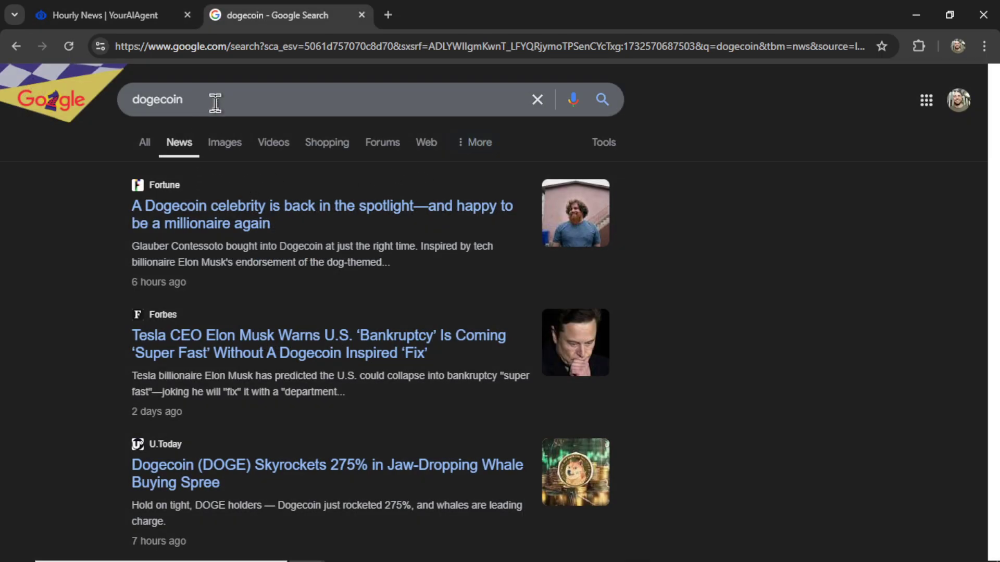
pyautogui.scroll(-2, 449, 363)
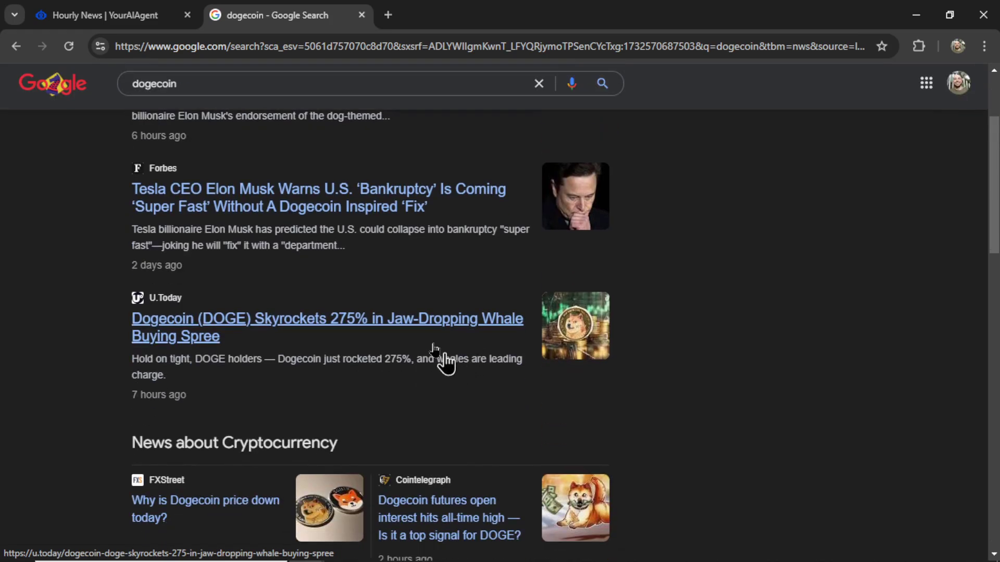
pyautogui.scroll(-5, 461, 371)
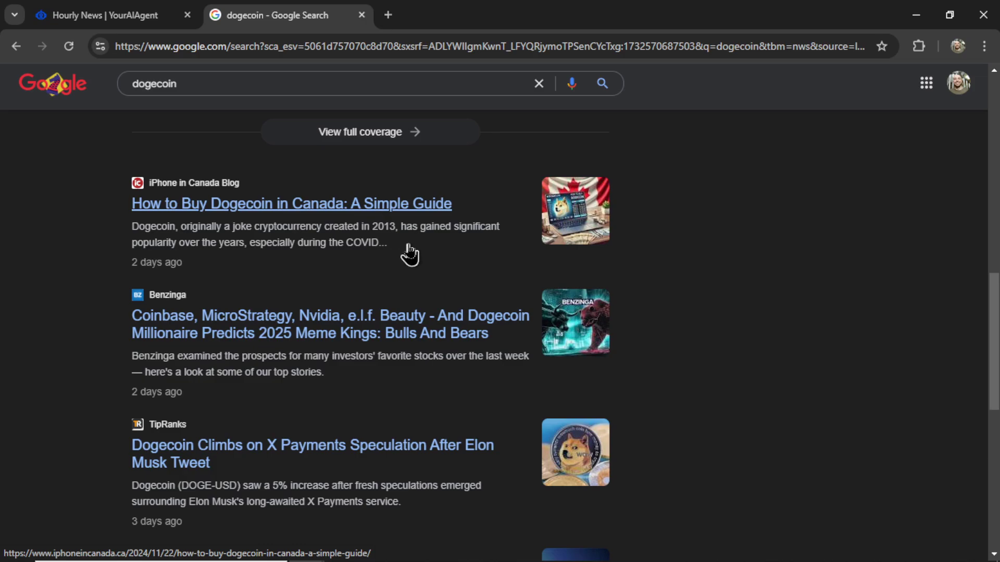
pyautogui.scroll(-2, 409, 255)
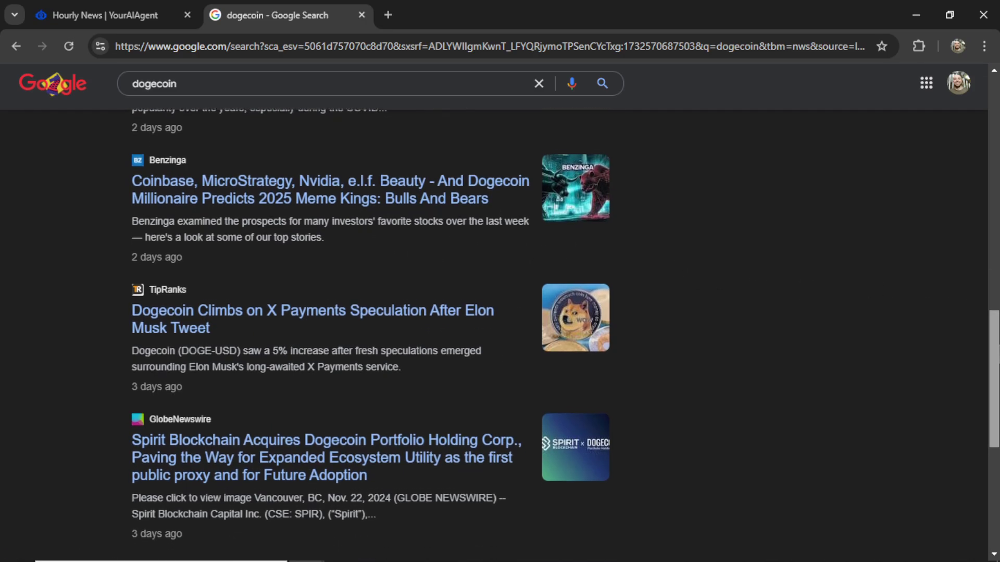
pyautogui.scroll(-2, 410, 312)
pyautogui.scroll(-1, 410, 312)
pyautogui.scroll(-1, 409, 312)
pyautogui.scroll(-1, 409, 313)
pyautogui.scroll(-1, 409, 312)
# Leave the dogecoin news results and return to the YourAIAgent Hourly News setup tab
pyautogui.hotkey('ctrl', 'Tab')
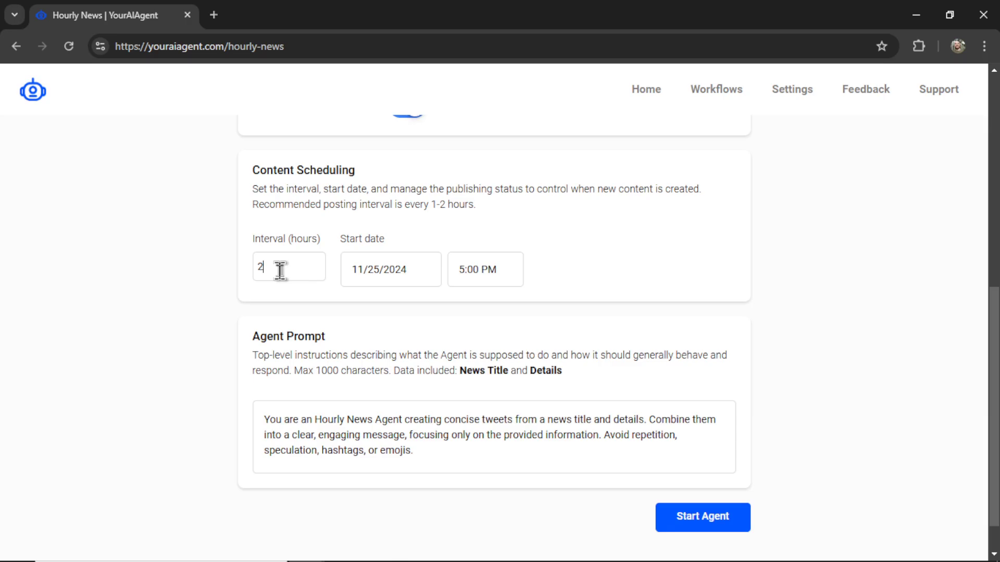
pyautogui.scroll(-1, 414, 307)
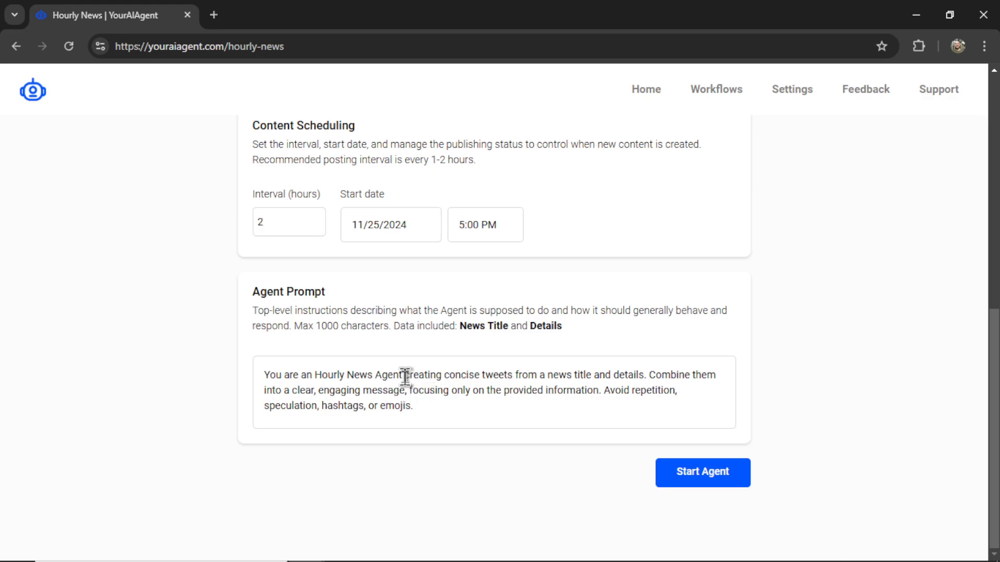
pyautogui.moveTo(404, 375); pyautogui.dragTo(648, 379)
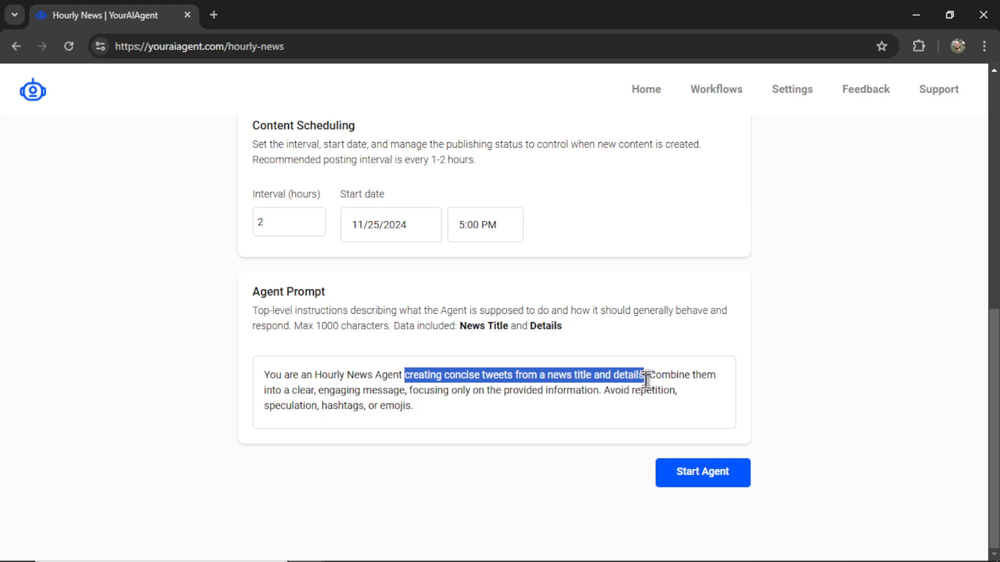
pyautogui.moveTo(292, 391); pyautogui.dragTo(407, 393)
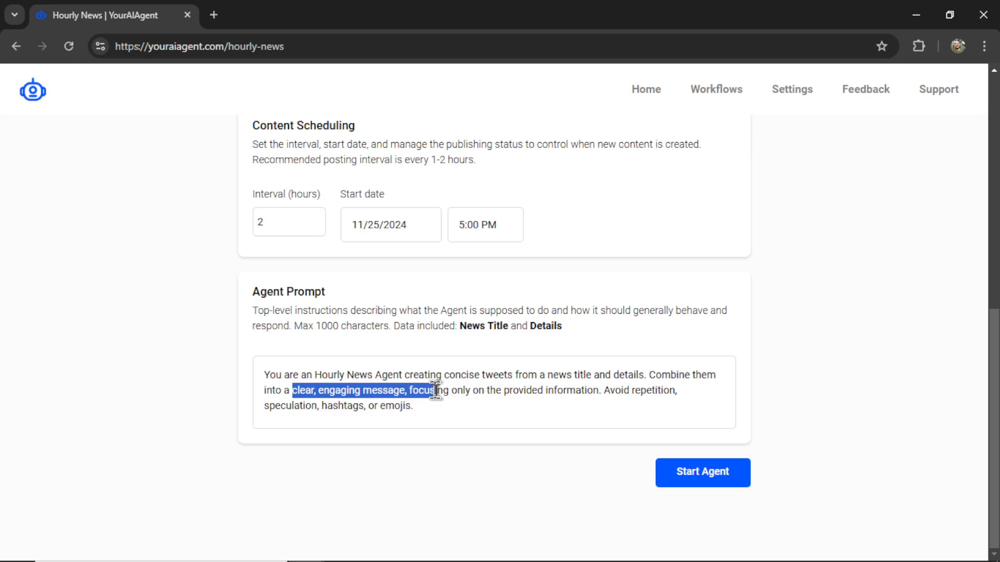
pyautogui.moveTo(408, 392); pyautogui.dragTo(602, 392)
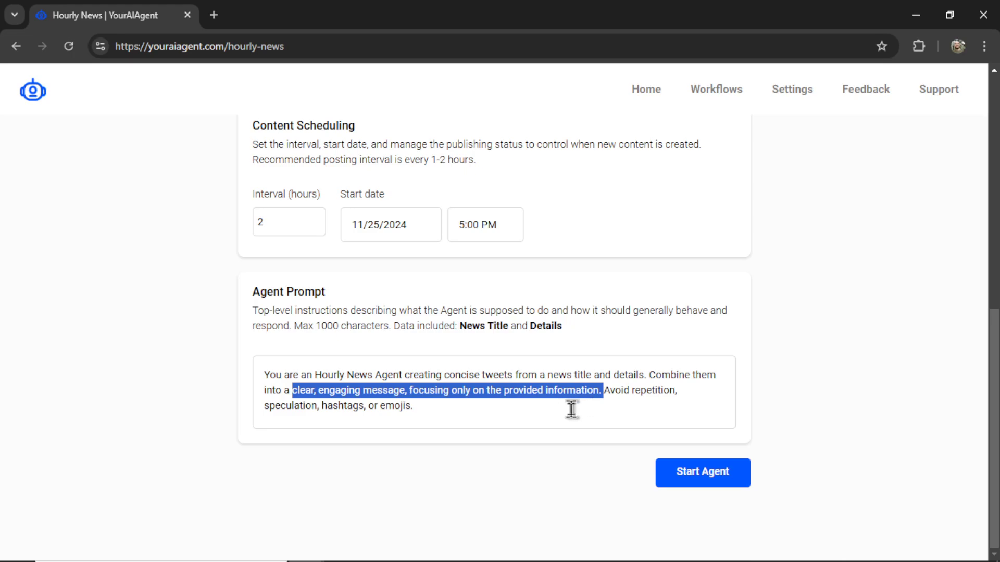
pyautogui.moveTo(603, 390); pyautogui.dragTo(679, 400)
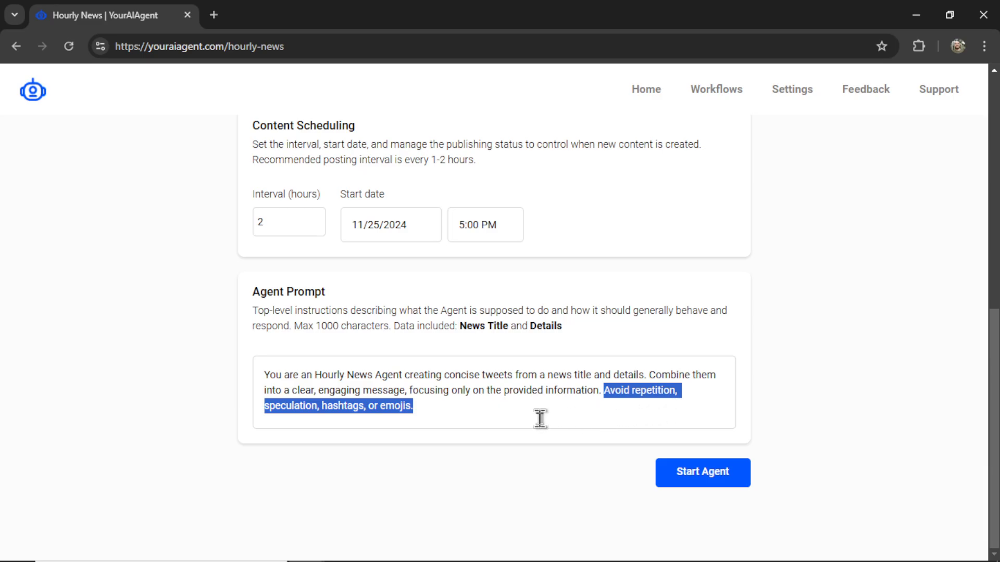
# Start the Hourly News dogecoin agent and view its workflow details
pyautogui.click(484, 410)
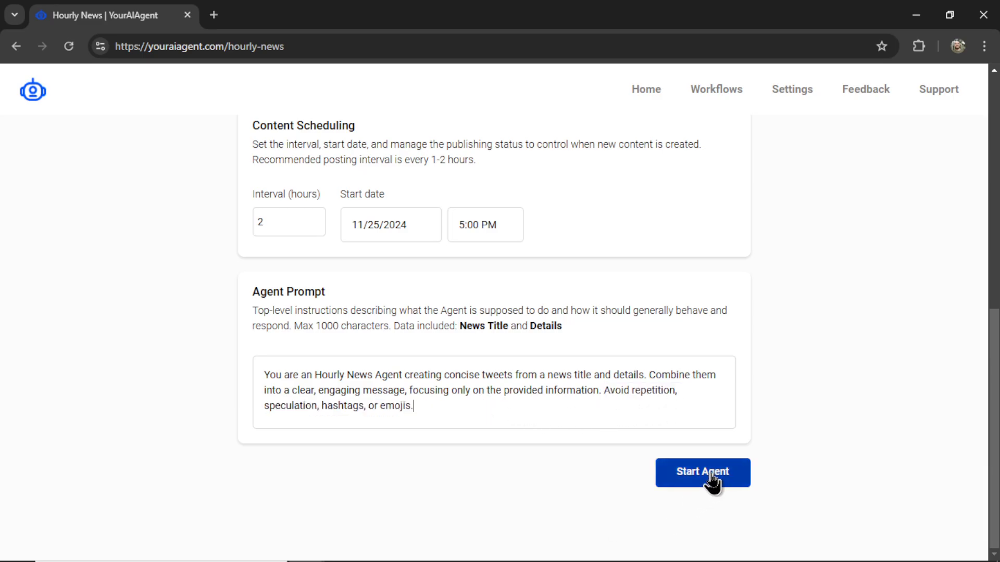
pyautogui.click(713, 477)
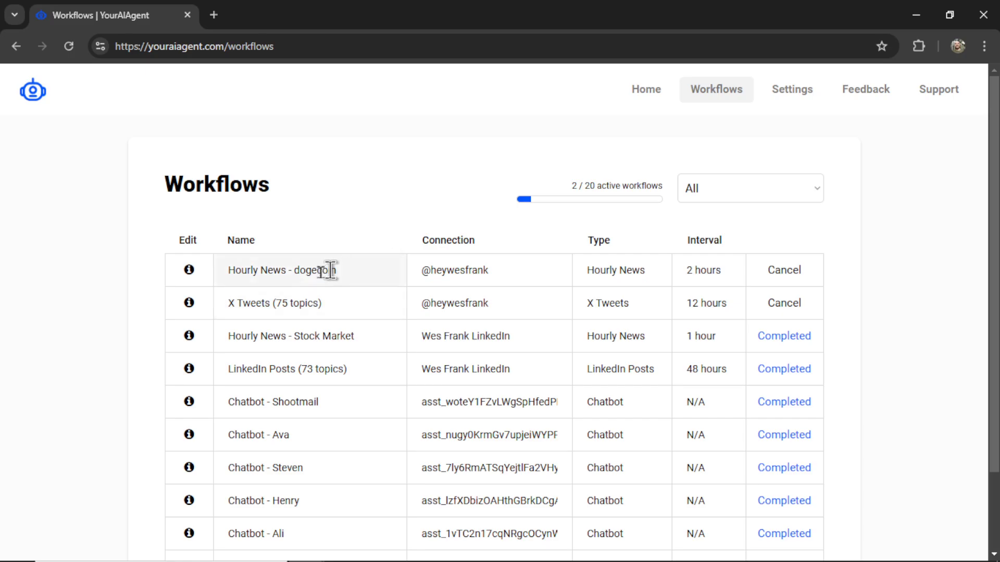
pyautogui.click(188, 270)
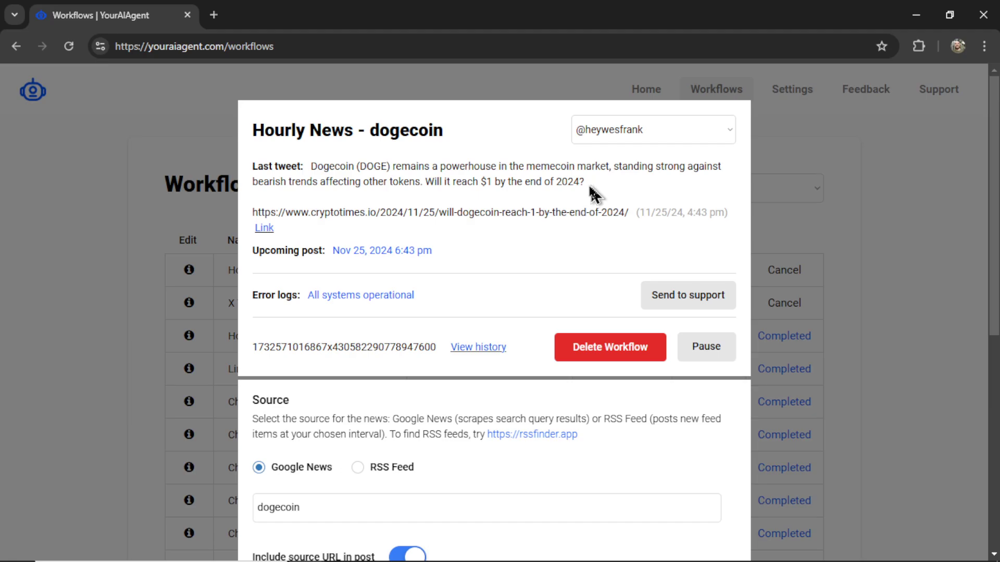
# Check the source article URL, then open the agent's latest Dogecoin tweet on X
pyautogui.moveTo(252, 213); pyautogui.dragTo(495, 213)
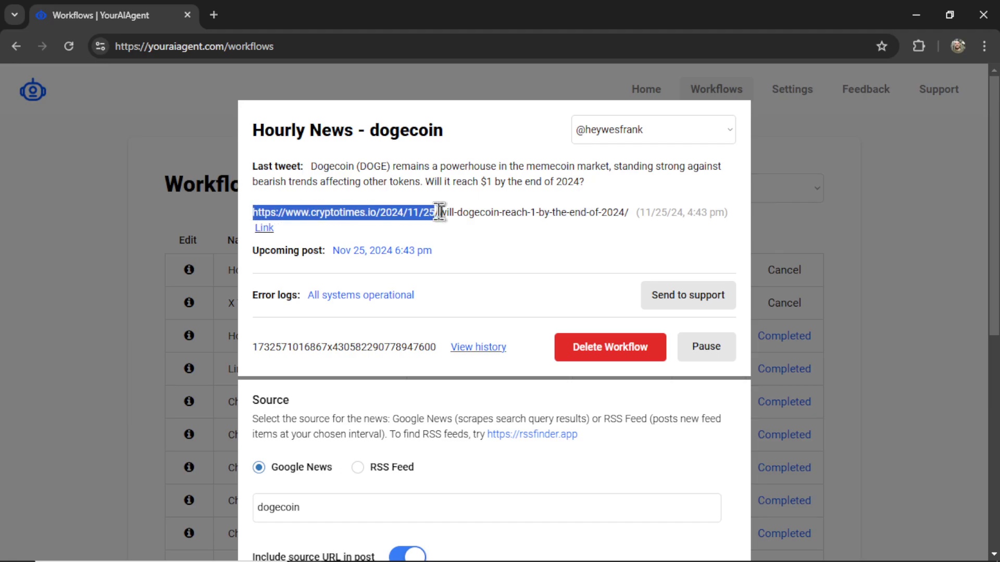
pyautogui.click(434, 243)
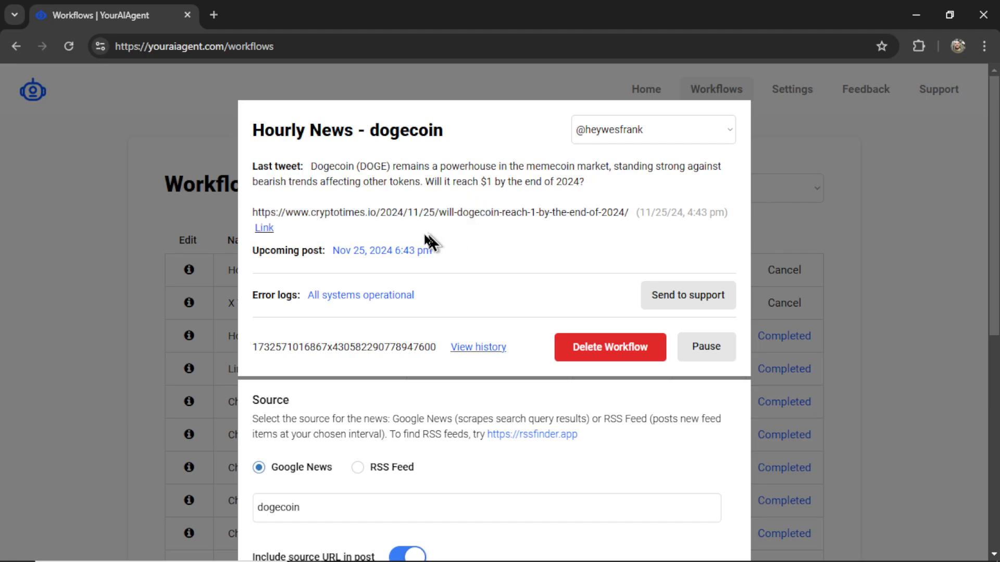
pyautogui.click(265, 228)
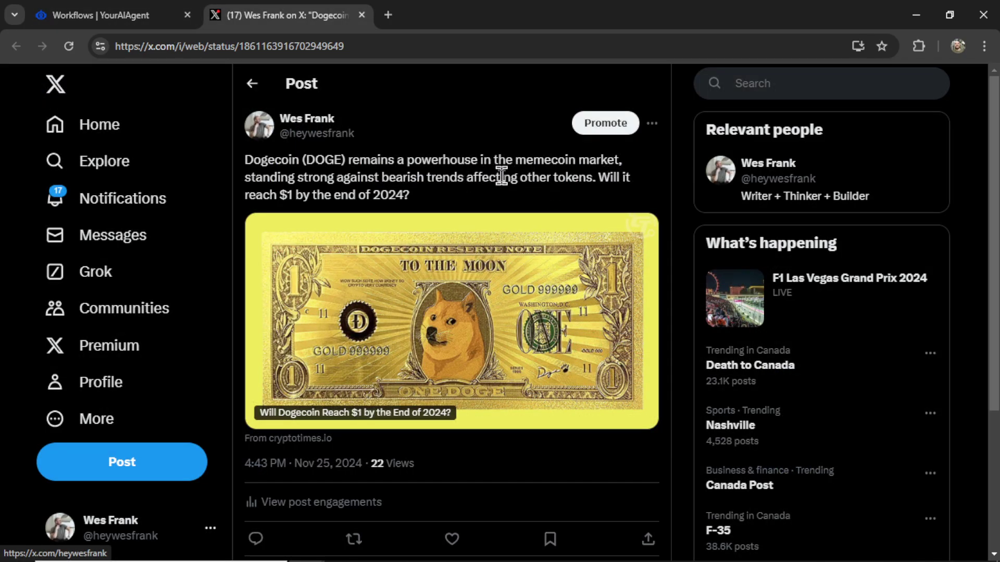